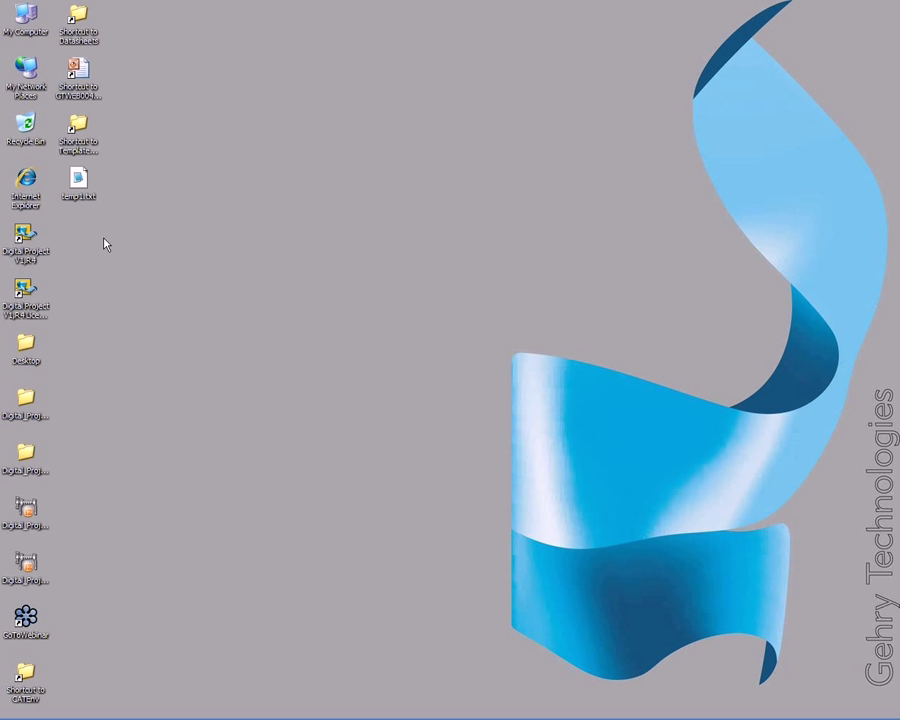
Restore the webinar slide show and advance to slide 2, the Building Fluency Webinar Series.
click(24, 240)
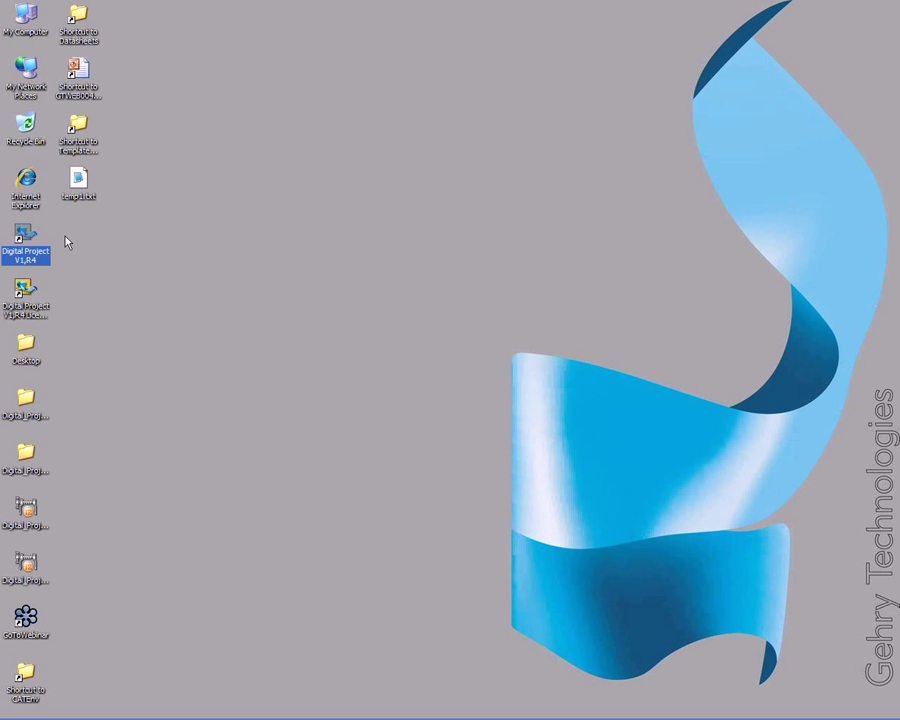
click(162, 279)
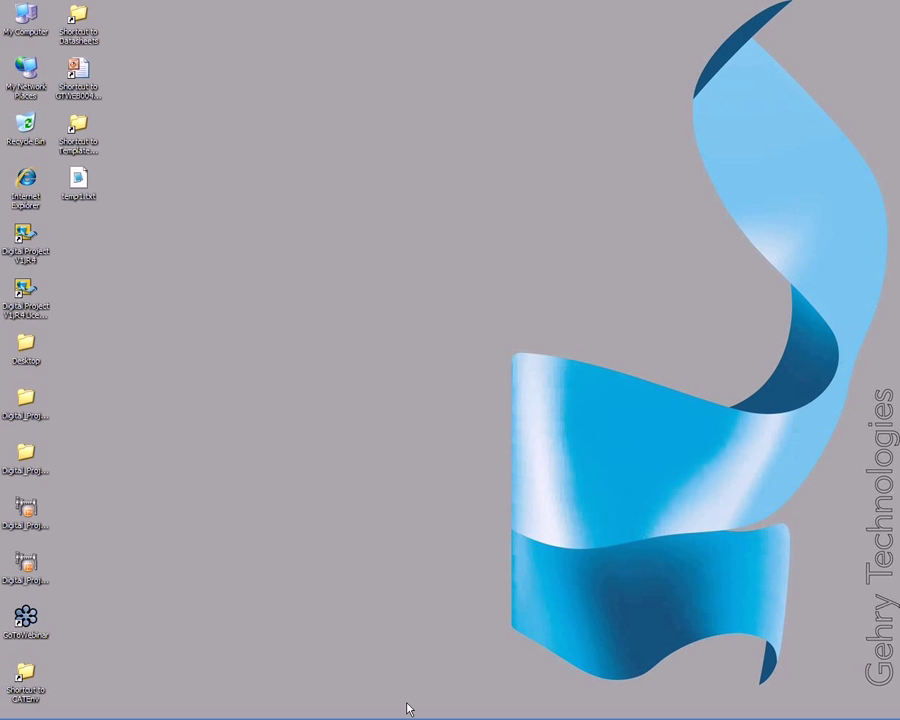
mouse_move(407, 718)
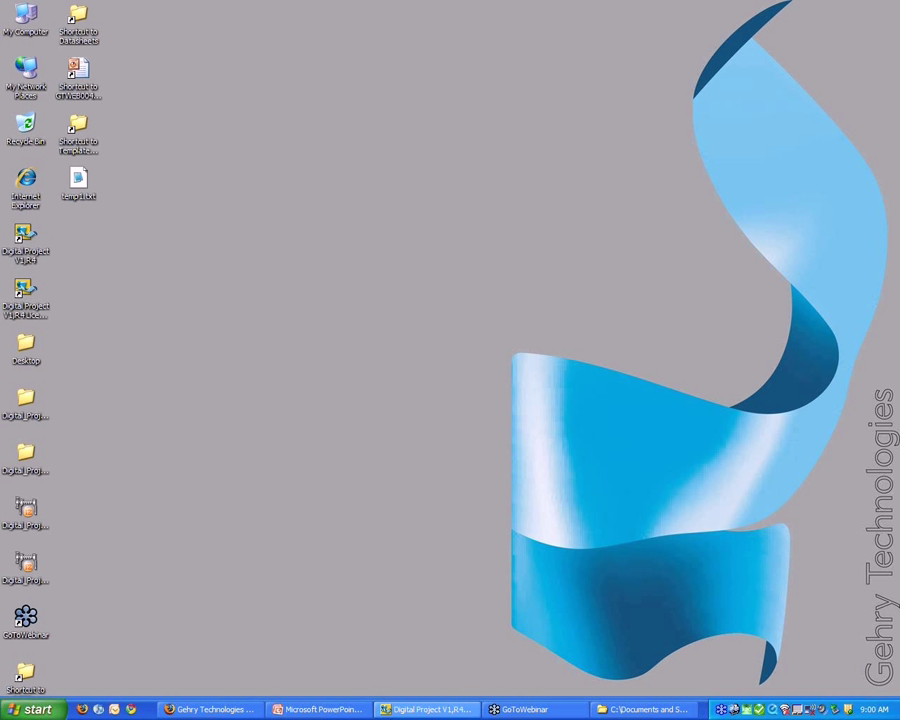
click(311, 712)
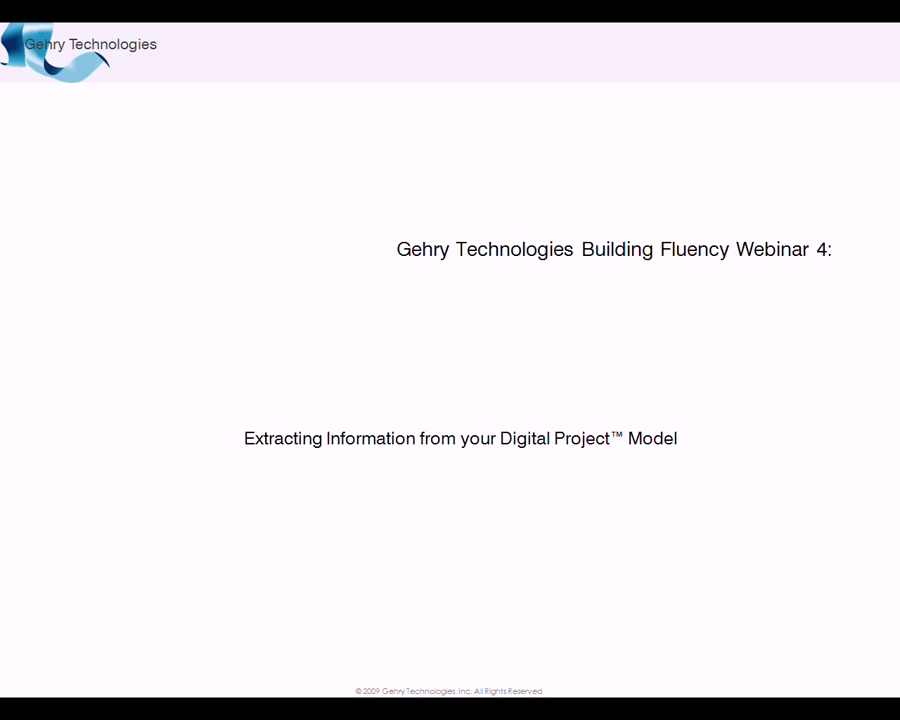
key(Right)
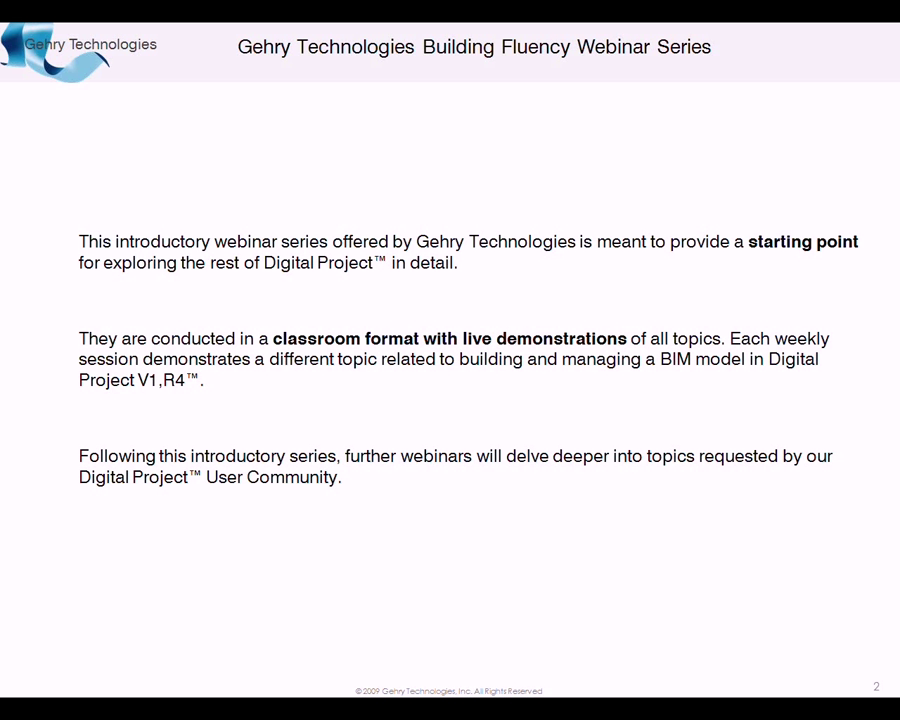
Advance to slide 3, listing measurement, search-tool quantities, grouping and visualizing model data.
key(Right)
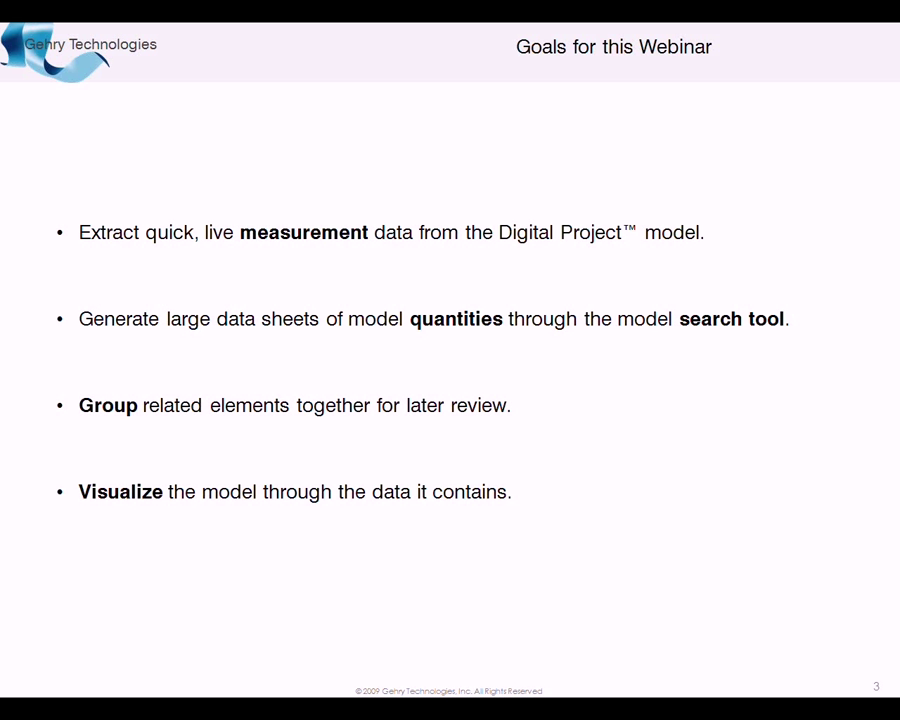
Show slide 4, 'Questions following the Webinar', then exit to normal editing view.
key(Right)
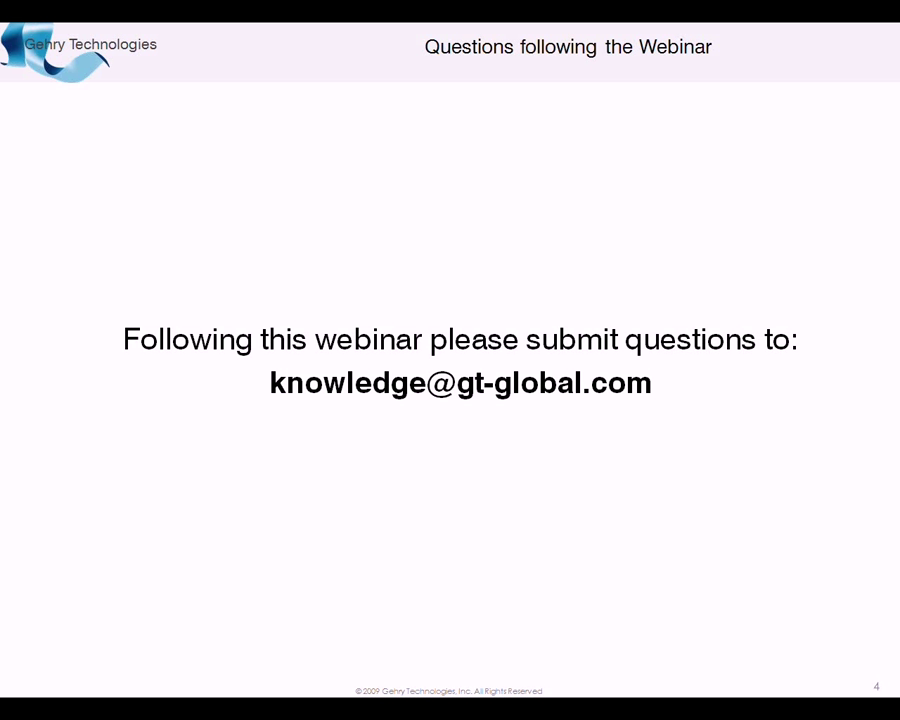
key(Escape)
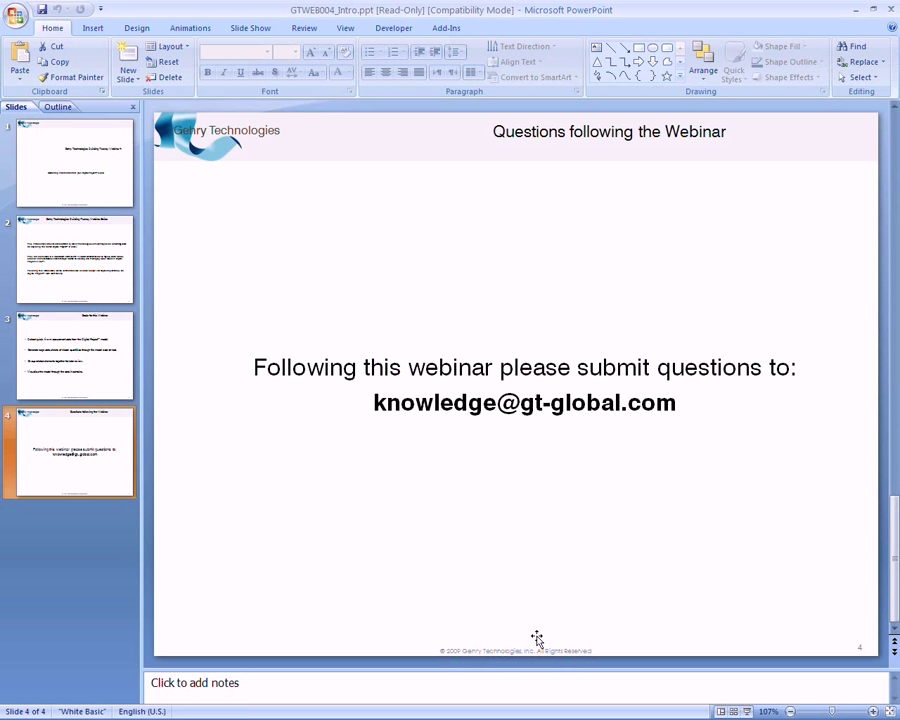
mouse_move(540, 716)
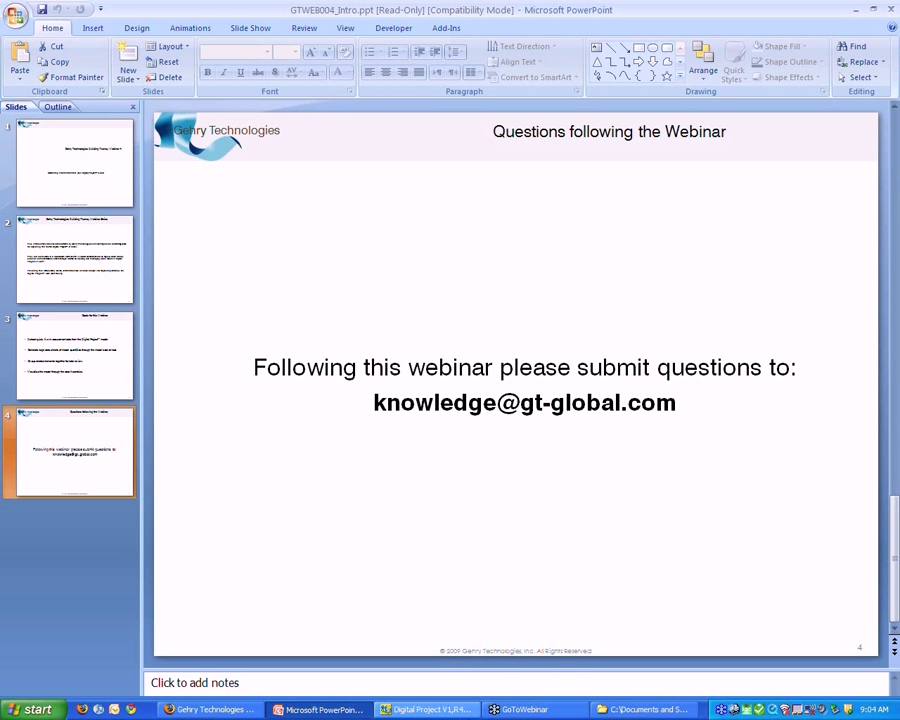
Switch to Firefox on the Gehry Technologies home page and reveal the Events menu.
click(230, 708)
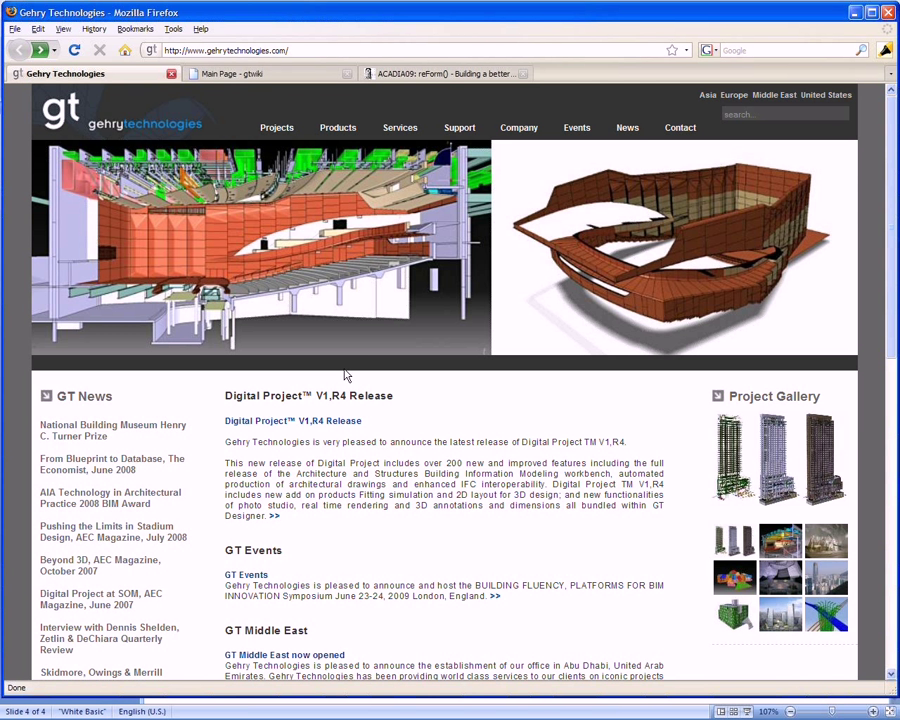
mouse_move(572, 133)
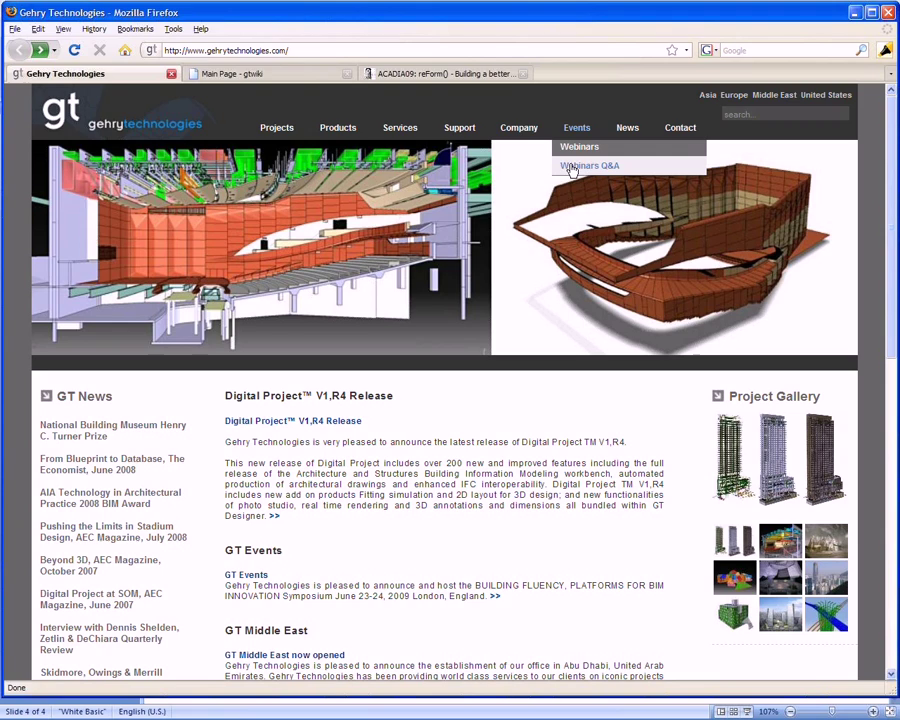
Open Webinars Q&A from the Events menu and scroll down to the Steel Catalogs answer.
click(572, 167)
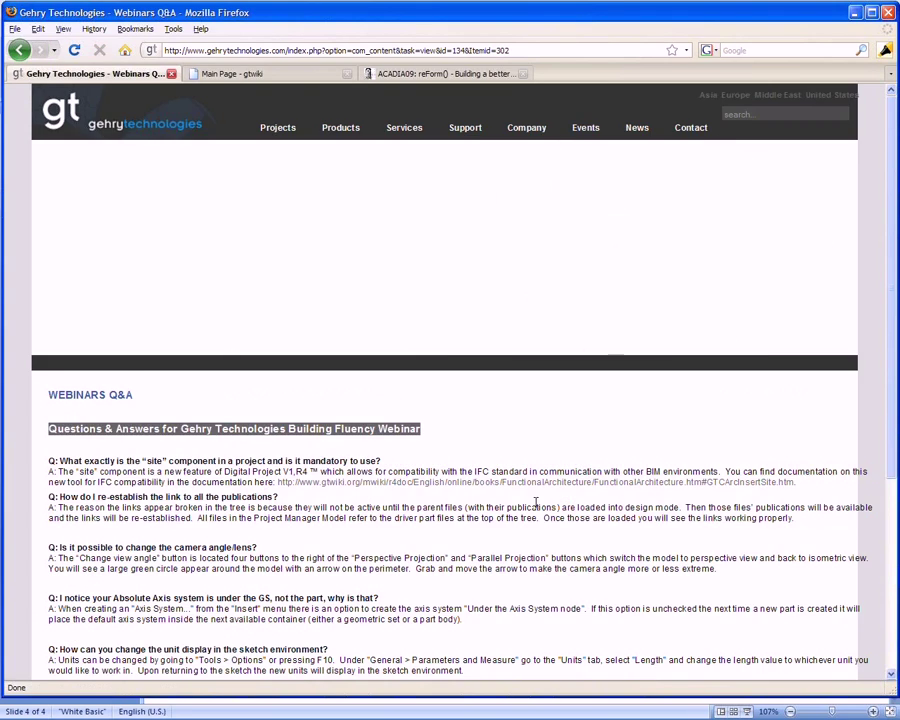
scroll(450, 380, down, 2)
scroll(522, 486, down, 2)
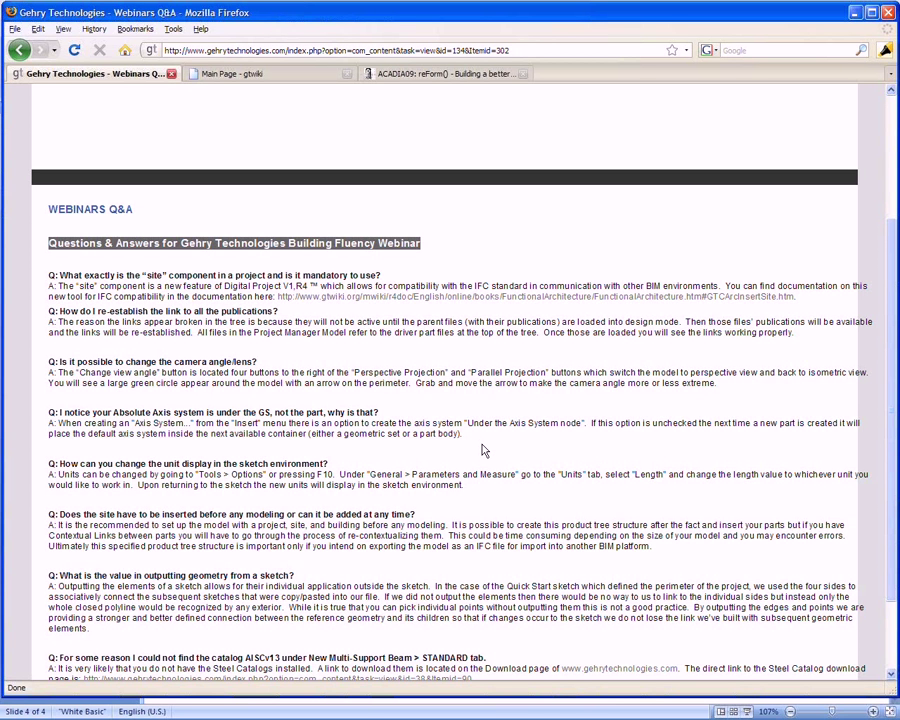
scroll(484, 451, down, 2)
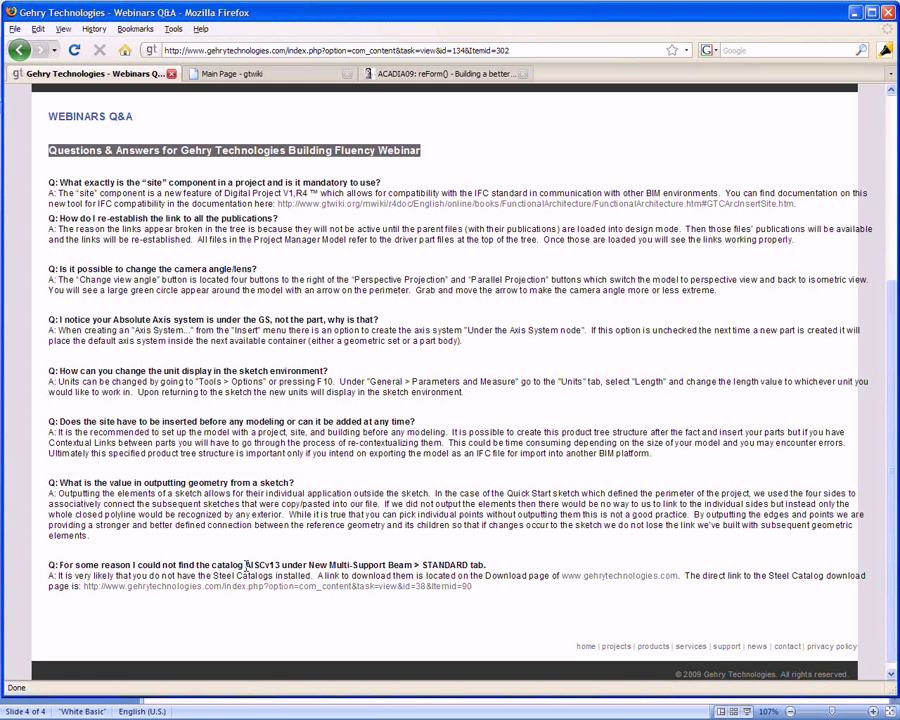
Open the Steel Catalog download page from its link in the answer.
triple_click(265, 588)
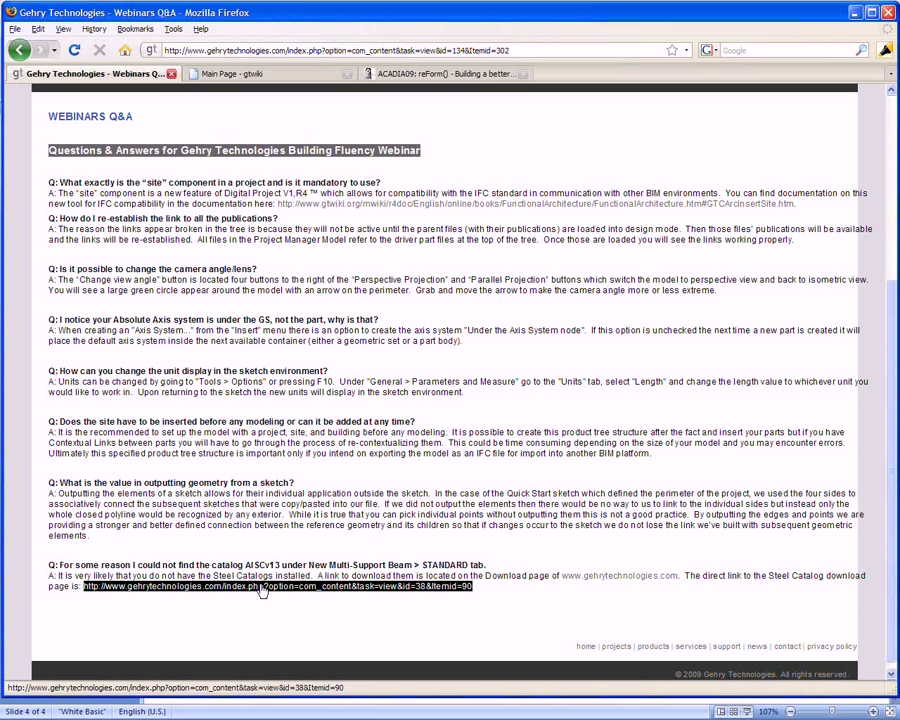
click(327, 603)
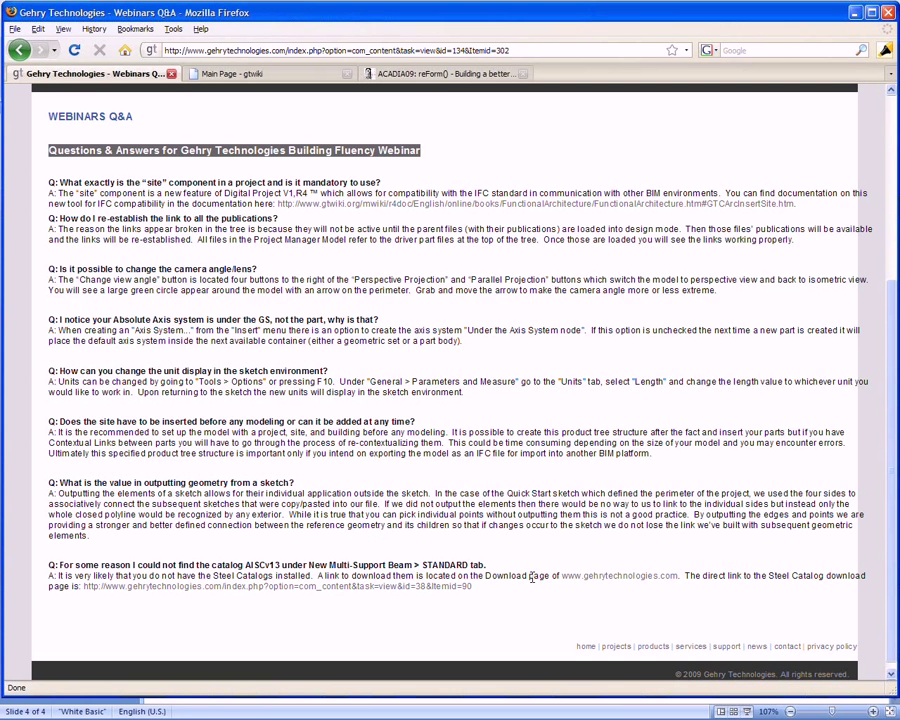
drag(476, 586, 83, 586)
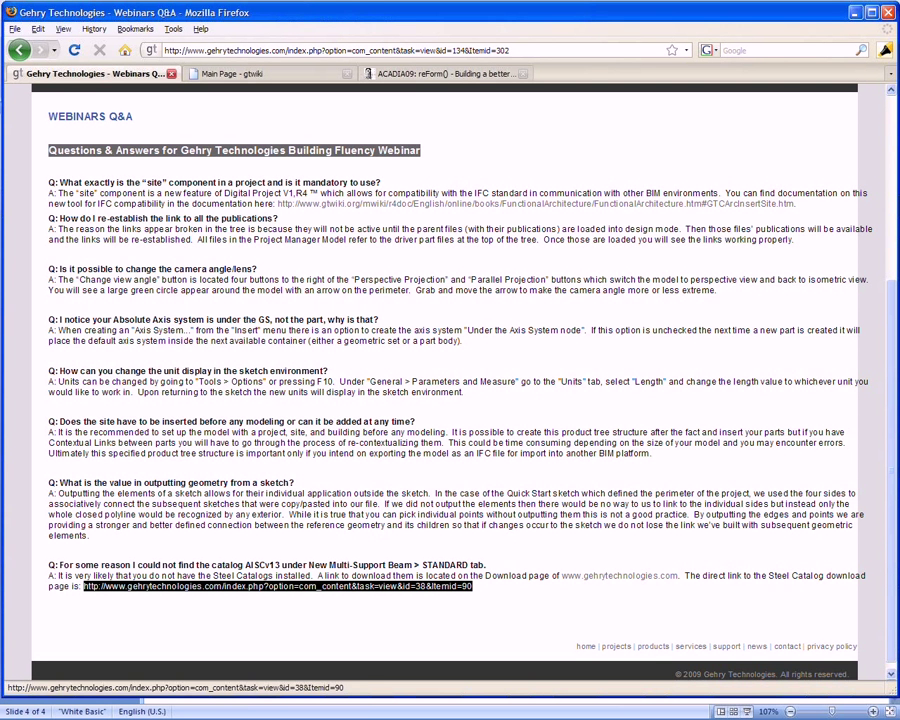
click(441, 590)
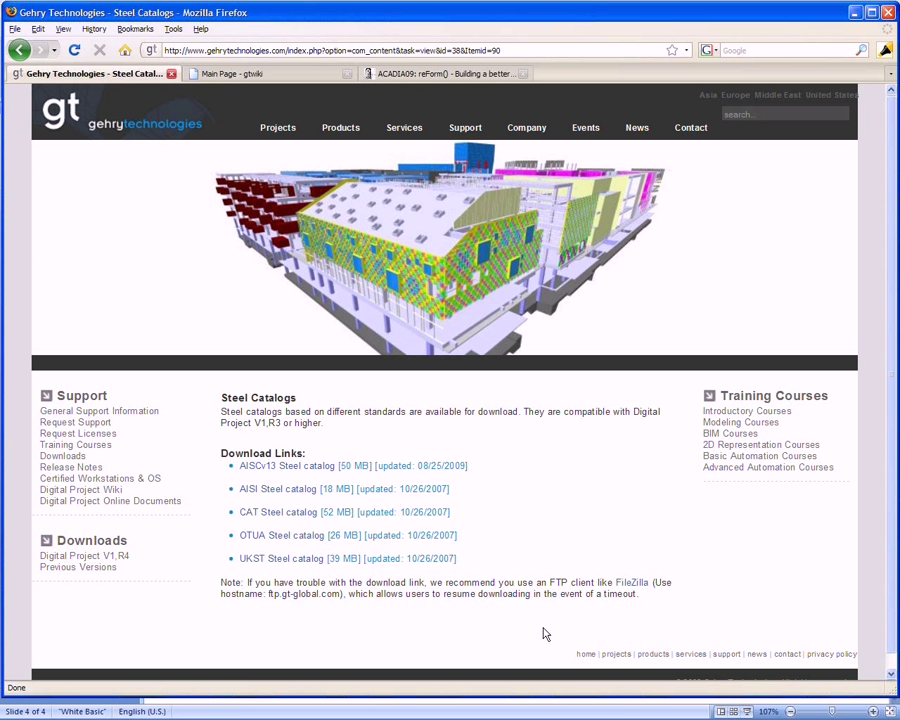
Minimize Firefox and PowerPoint to uncover the desktop.
click(856, 14)
click(856, 14)
click(855, 10)
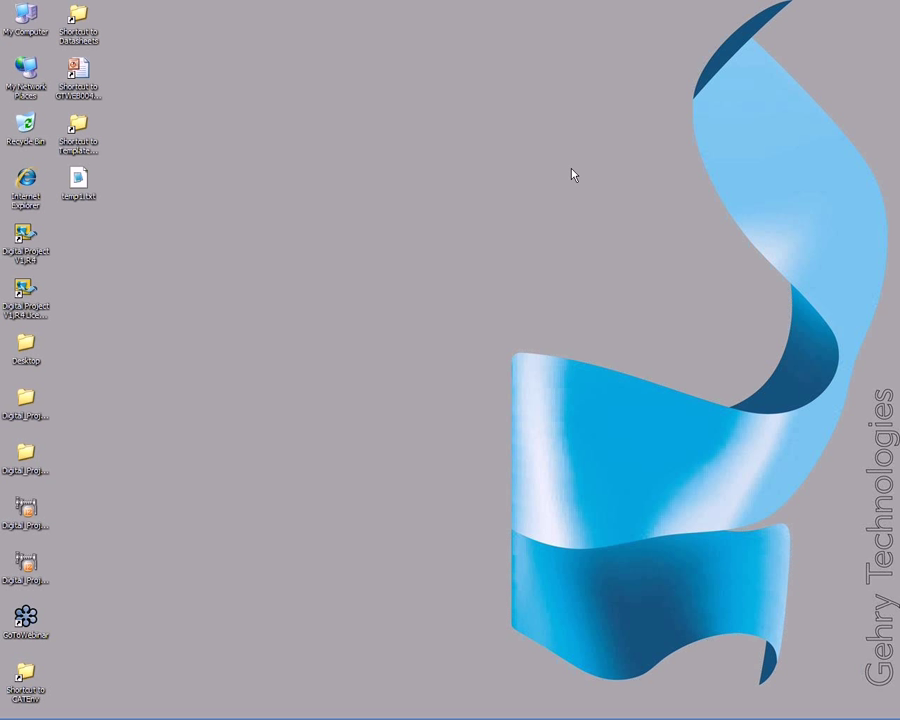
Open the schedule templates folder and widen its window to fit the full address path.
double_click(79, 130)
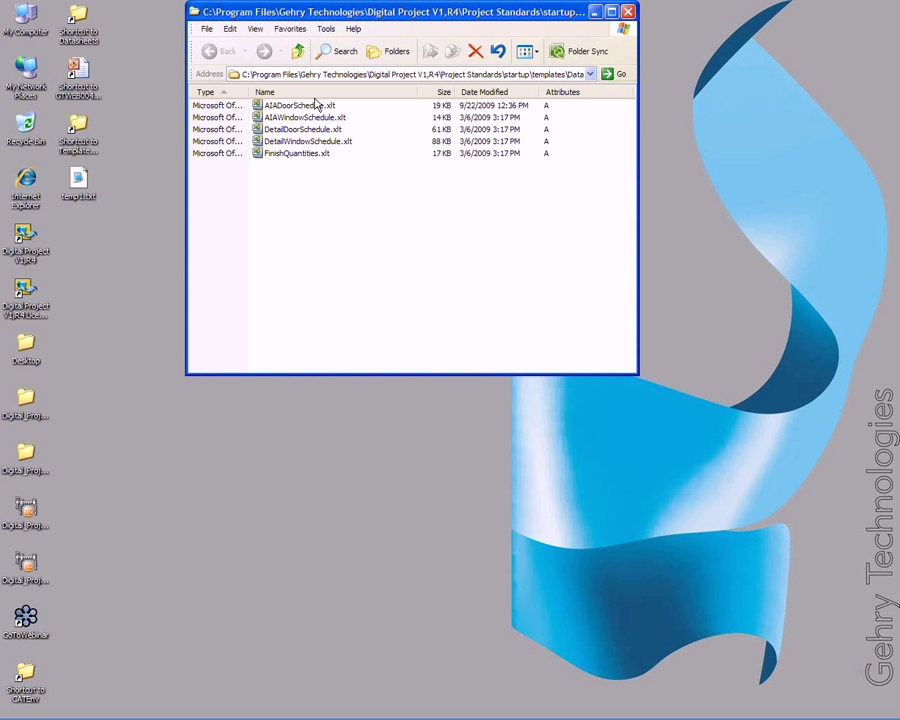
drag(328, 14, 331, 134)
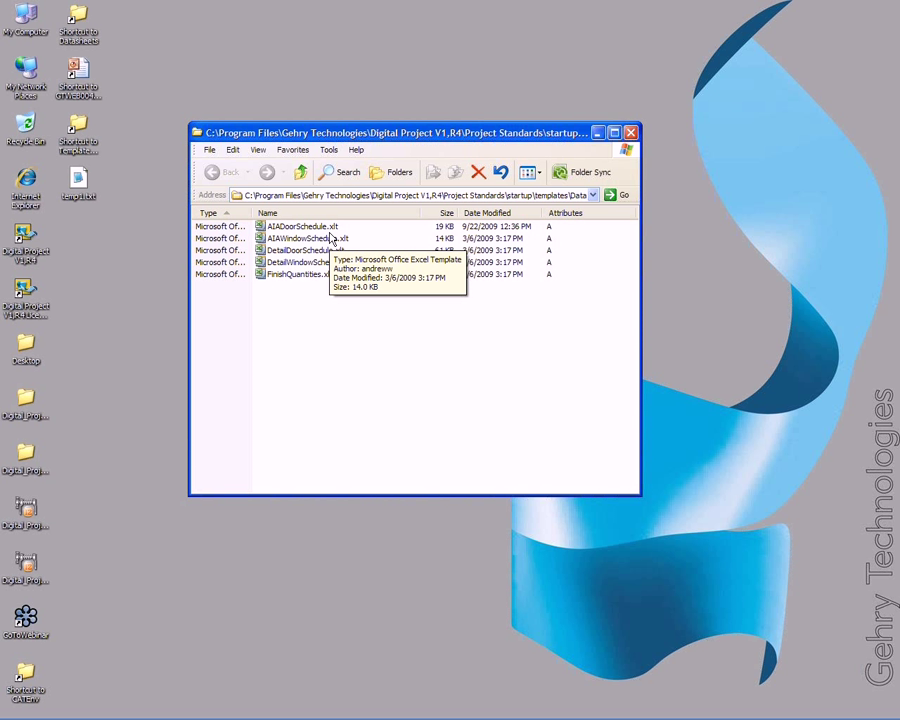
click(268, 196)
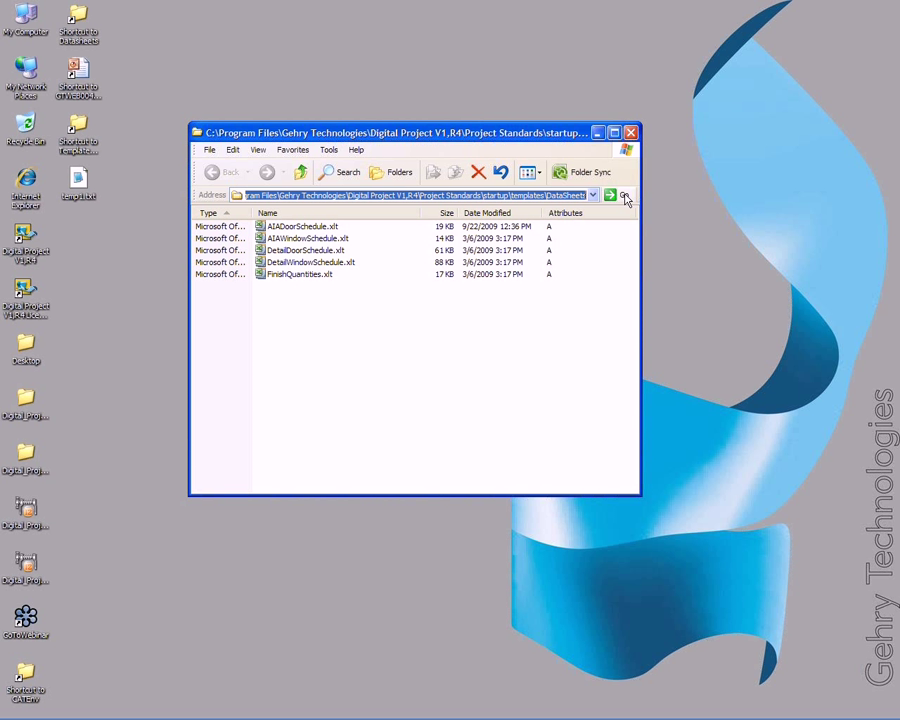
drag(639, 232, 812, 233)
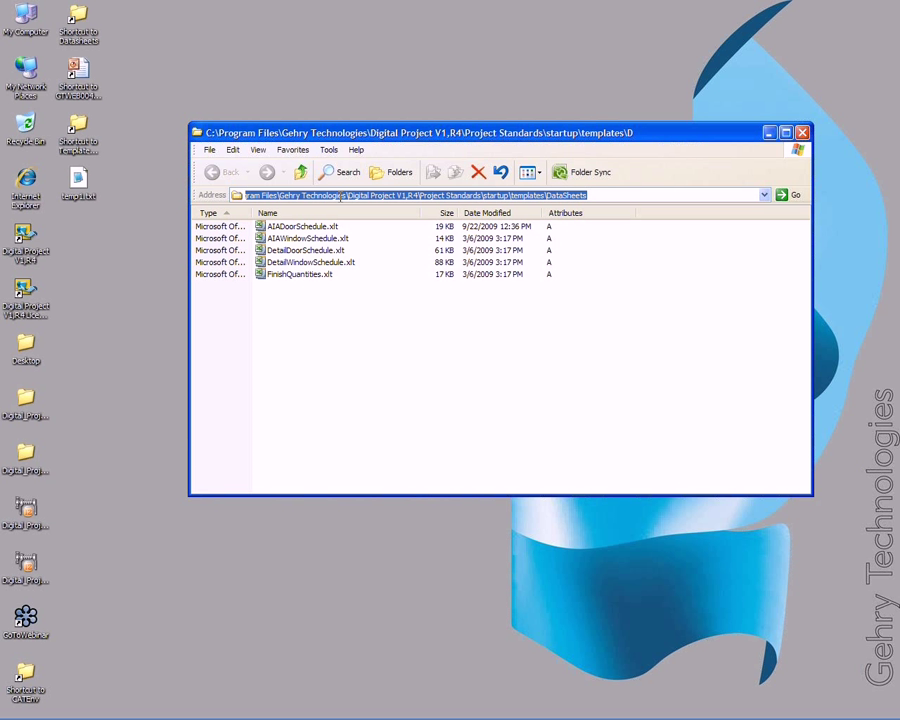
key(Home)
key(ctrl+shift+Right)
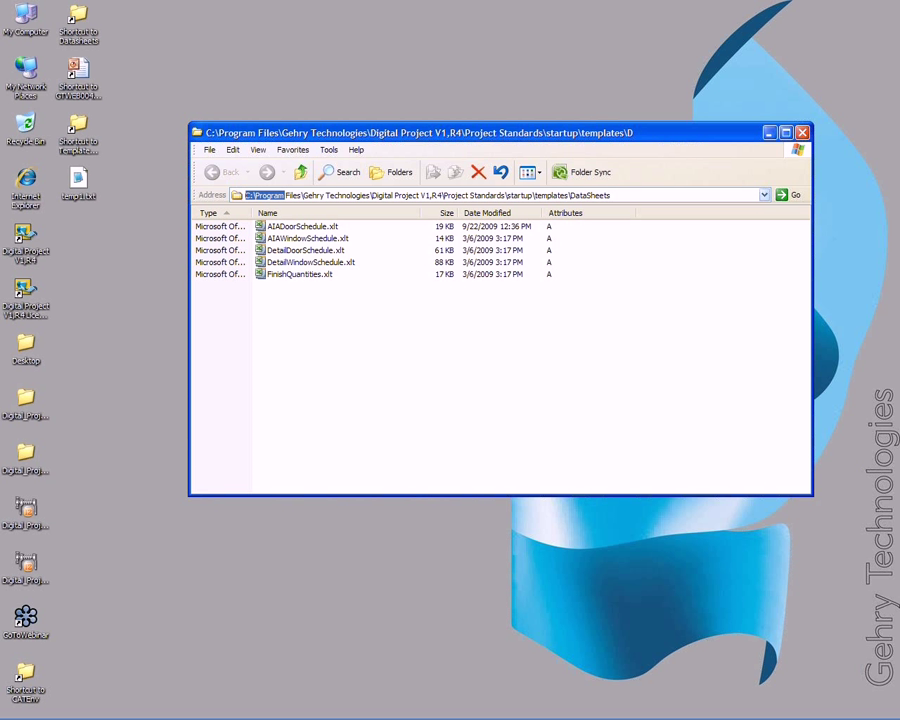
drag(330, 132, 295, 134)
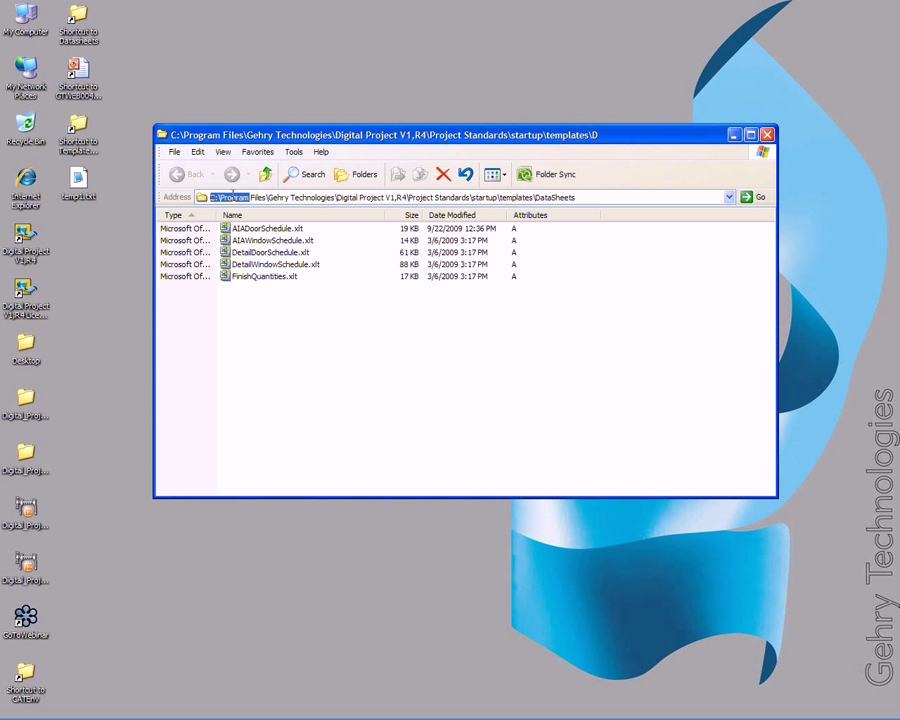
Highlight the path segments Program Files, startup, templates and DataSheets in turn.
drag(221, 197, 496, 197)
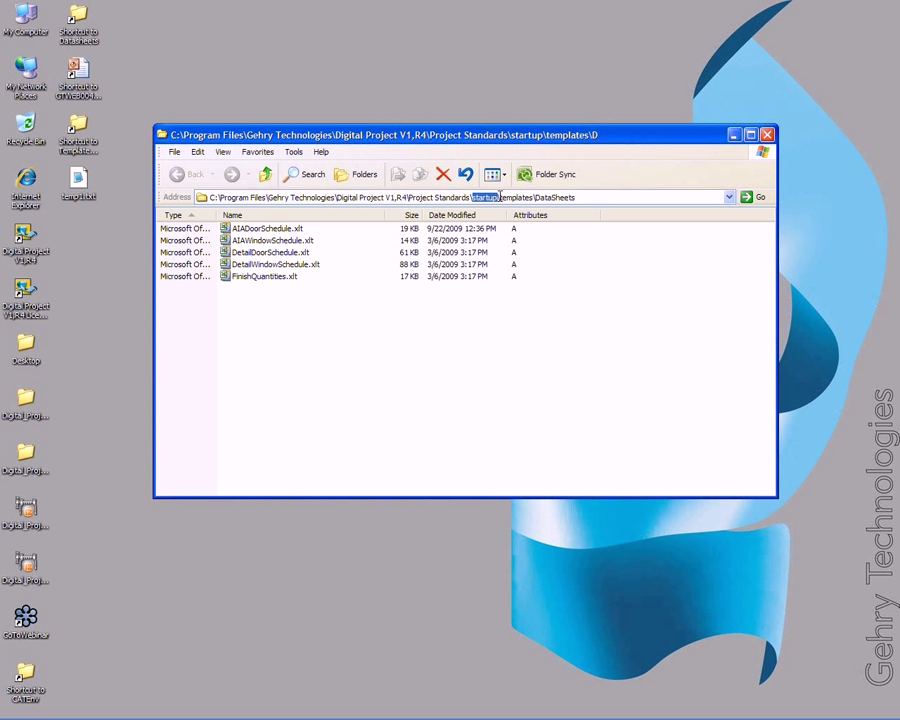
click(500, 197)
double_click(514, 197)
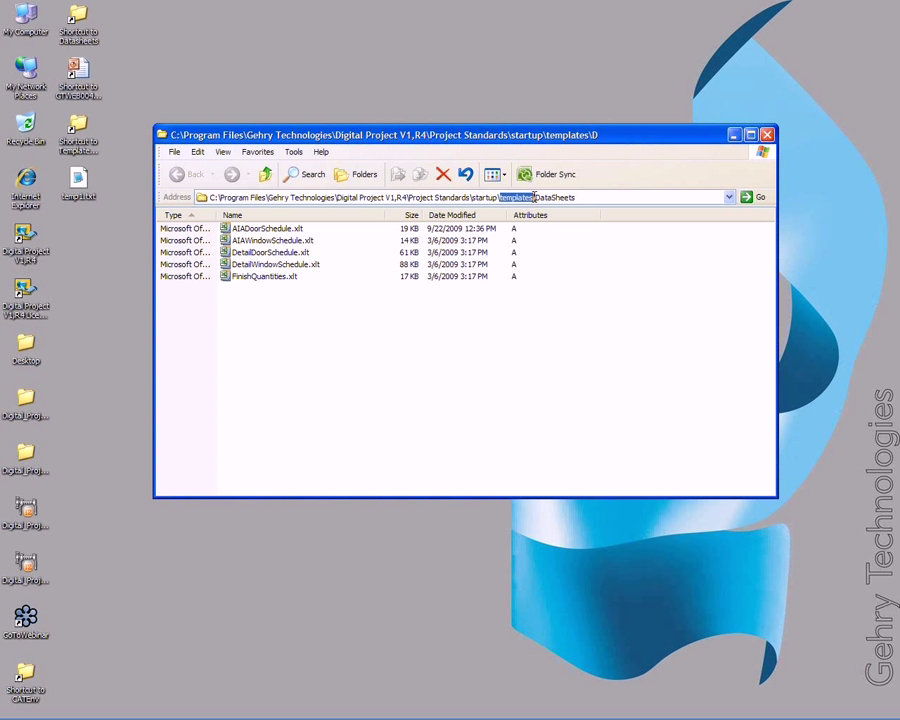
click(537, 197)
double_click(555, 197)
click(599, 196)
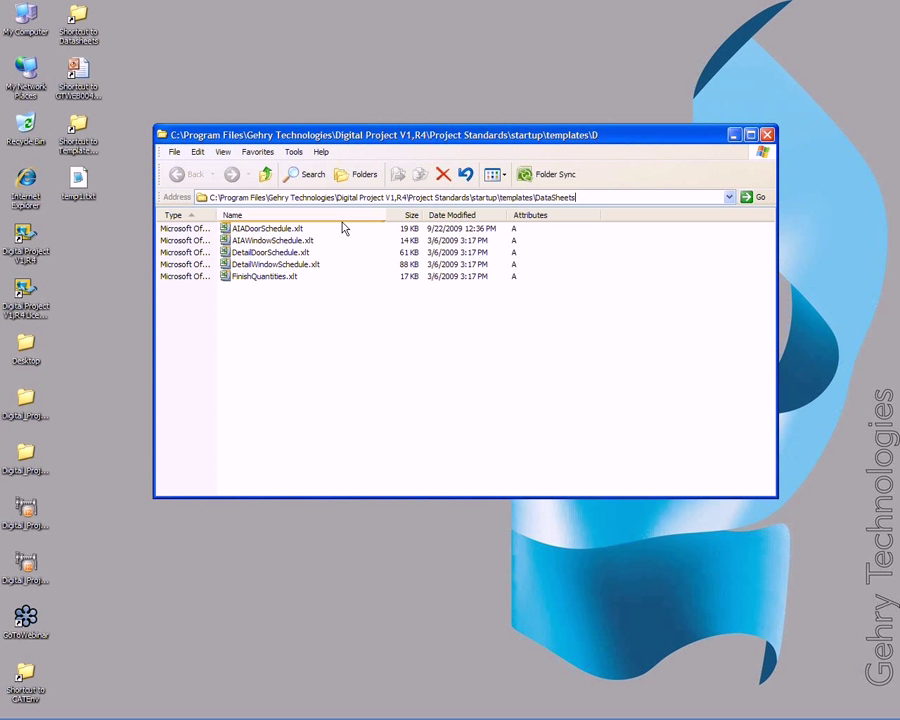
Show the folder tree, then open AIADoorSchedule.xlt from DataSheets in Excel.
click(352, 176)
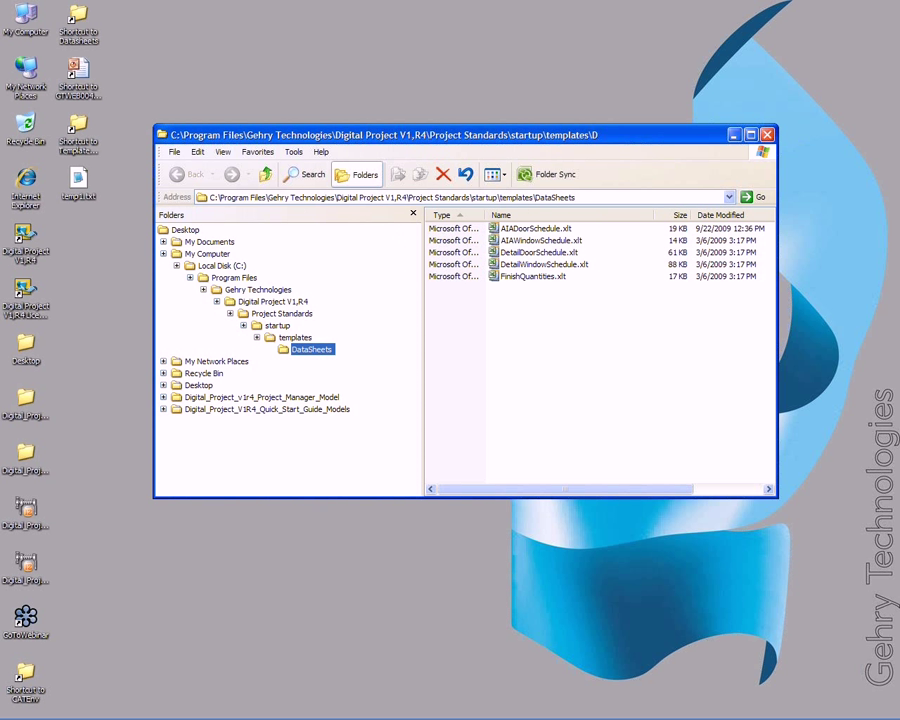
drag(418, 338, 423, 265)
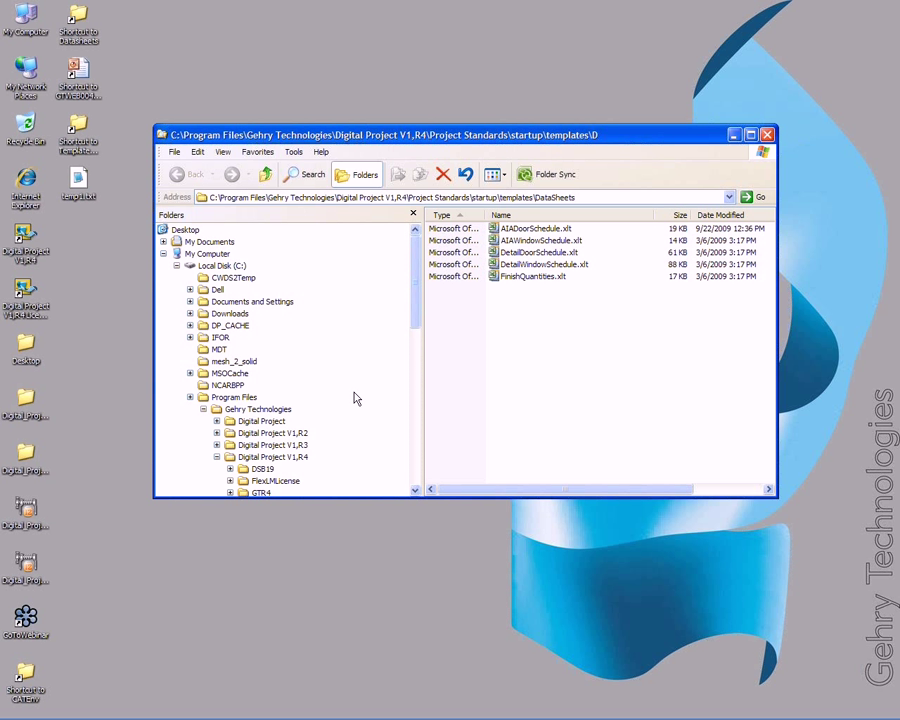
drag(418, 297, 416, 345)
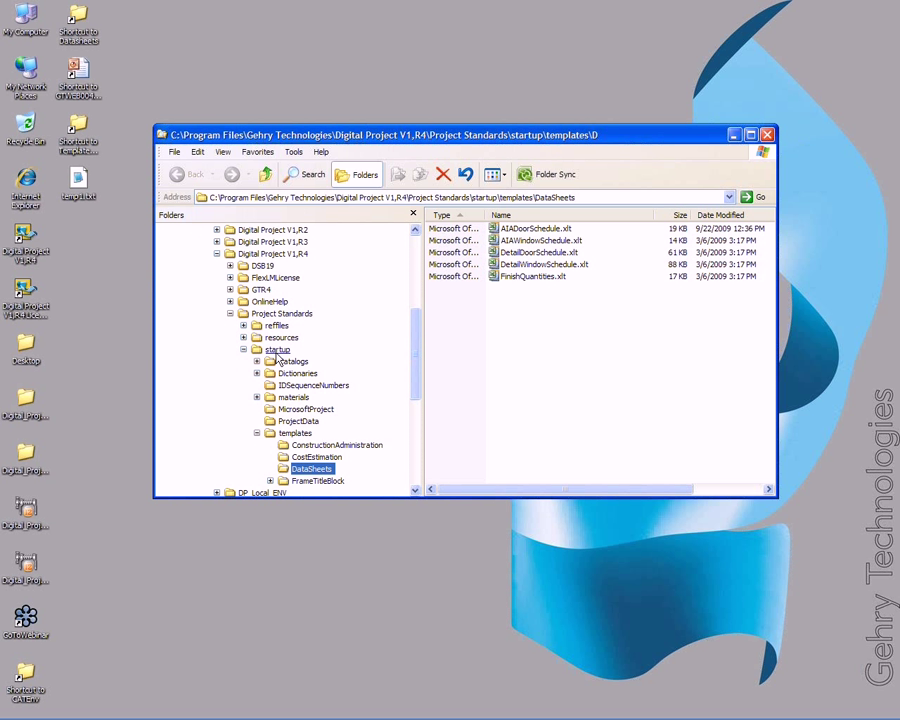
click(538, 386)
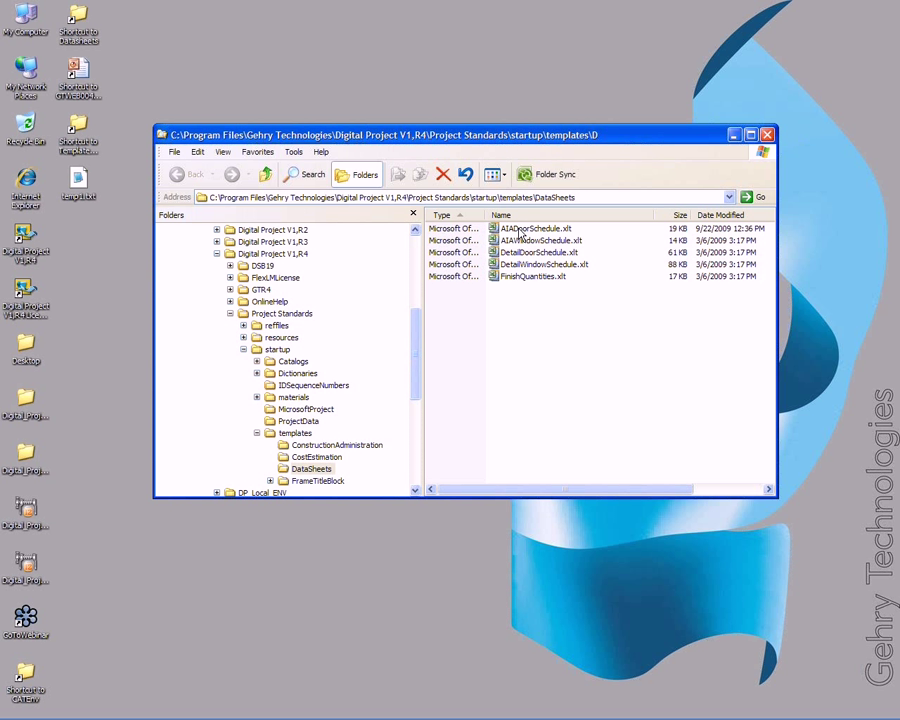
mouse_move(520, 234)
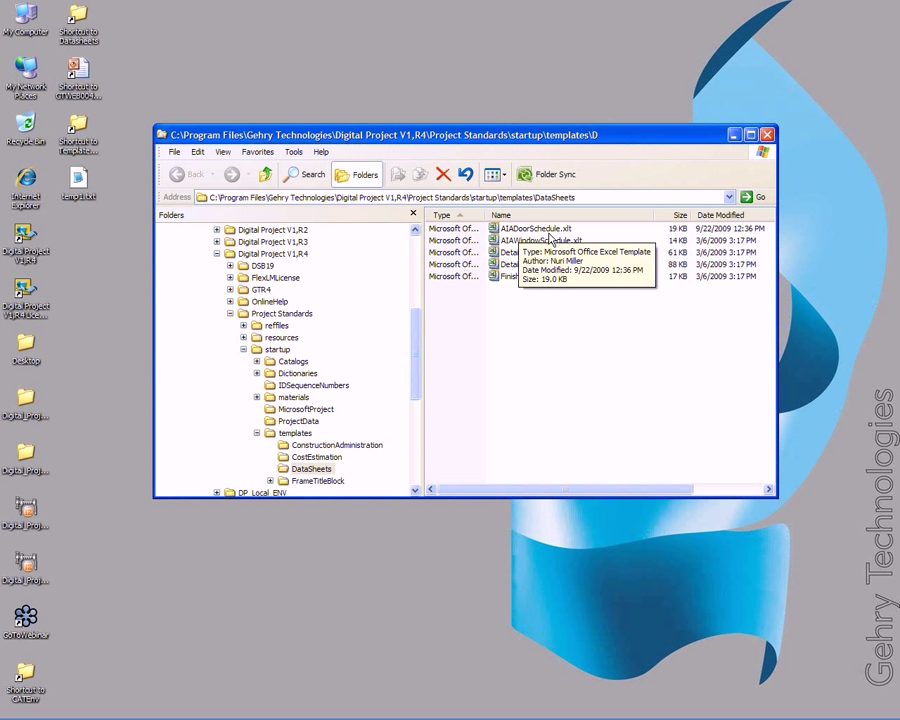
click(549, 231)
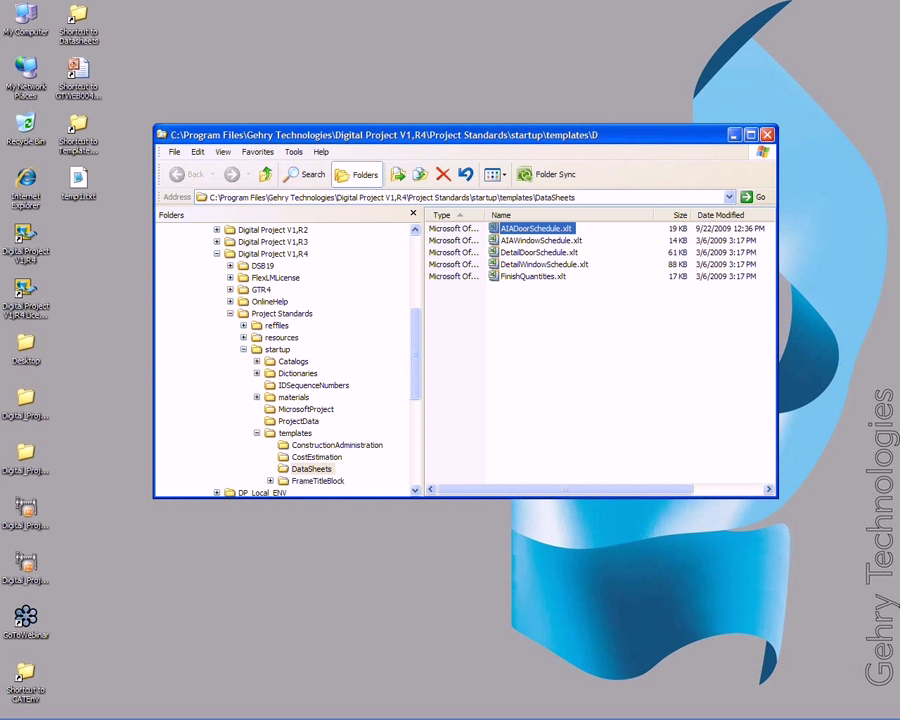
double_click(553, 232)
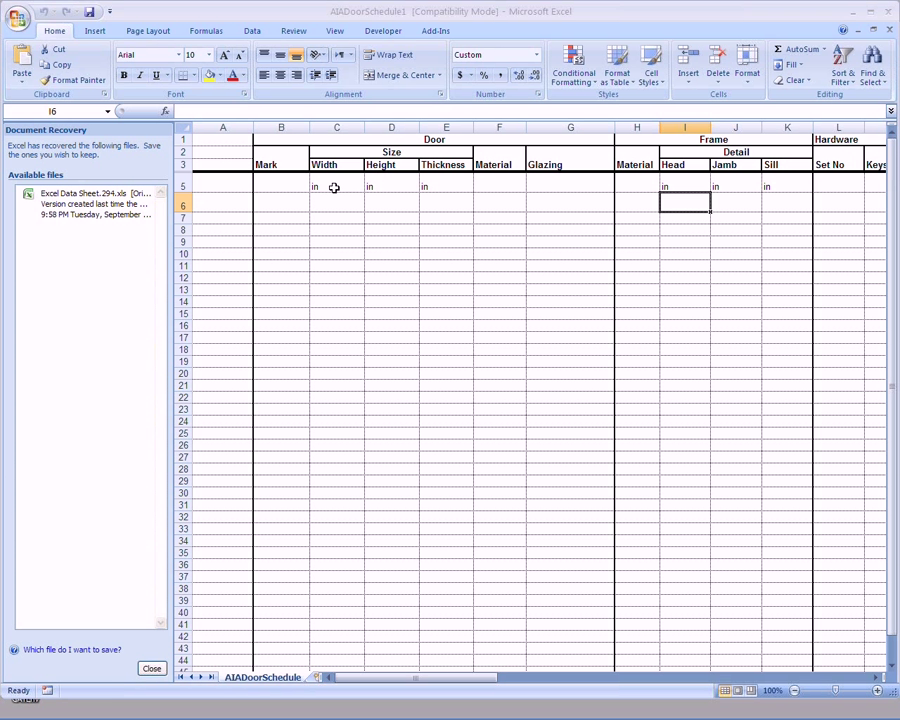
Inspect cells C5 through E6 and close the recovery panel, keeping 'in' in C5.
click(333, 187)
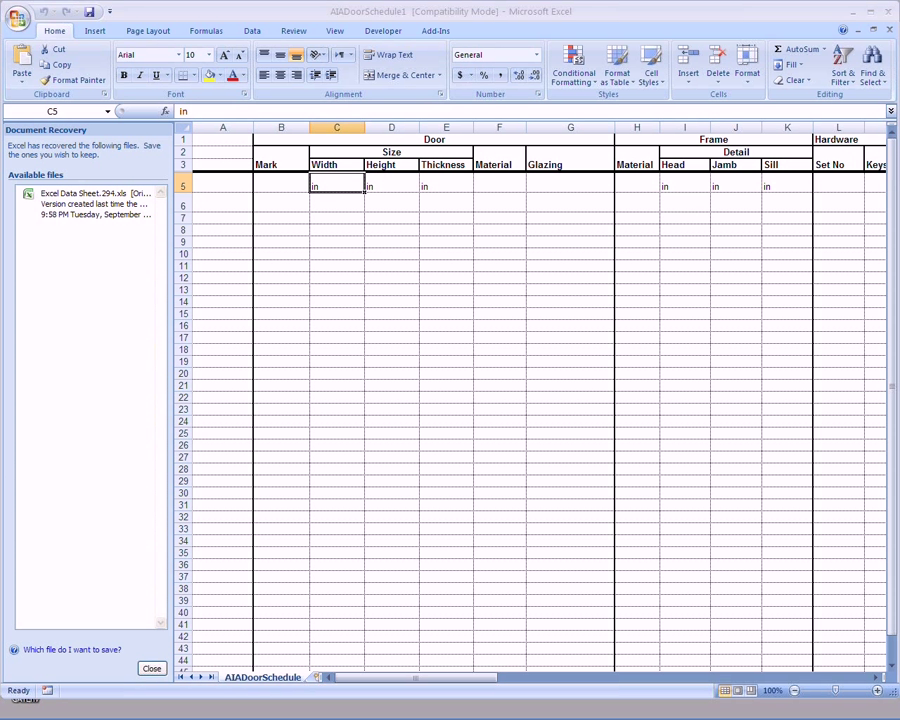
click(335, 203)
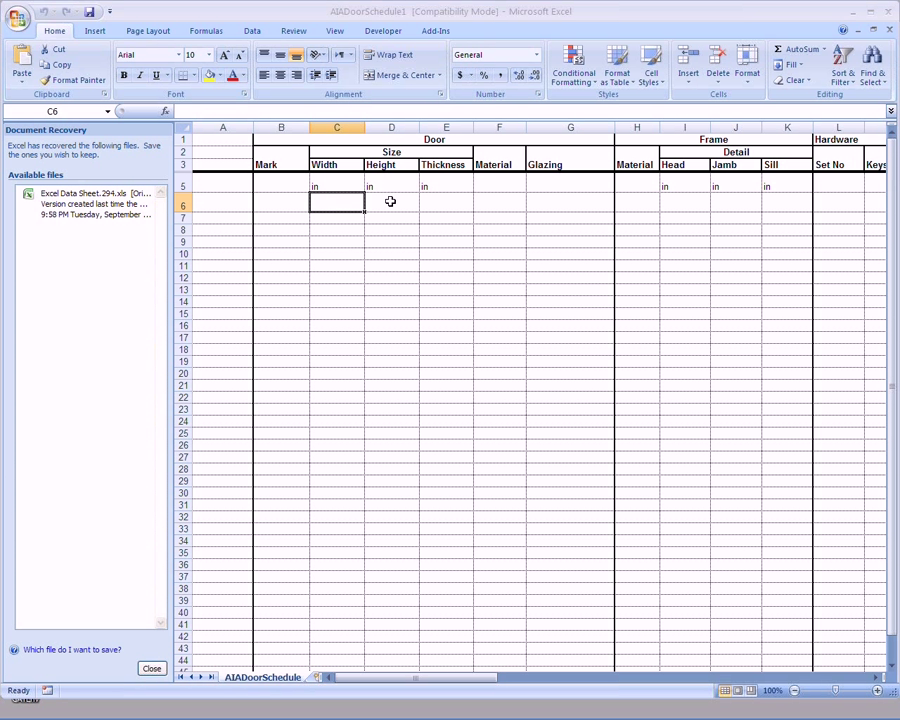
click(395, 203)
click(442, 203)
click(350, 201)
click(411, 198)
click(445, 203)
click(339, 203)
click(451, 204)
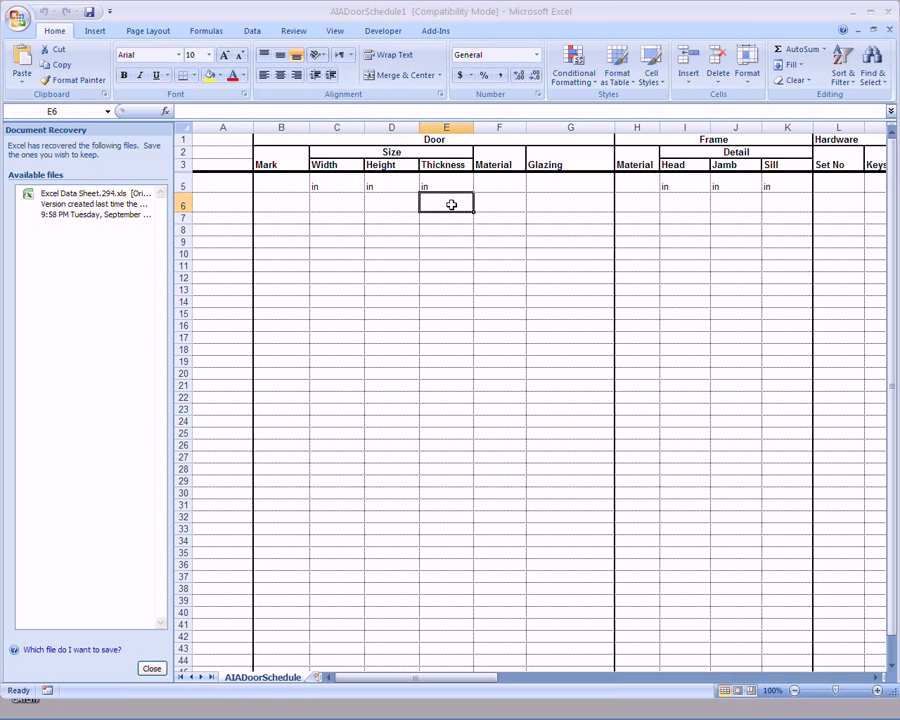
click(337, 187)
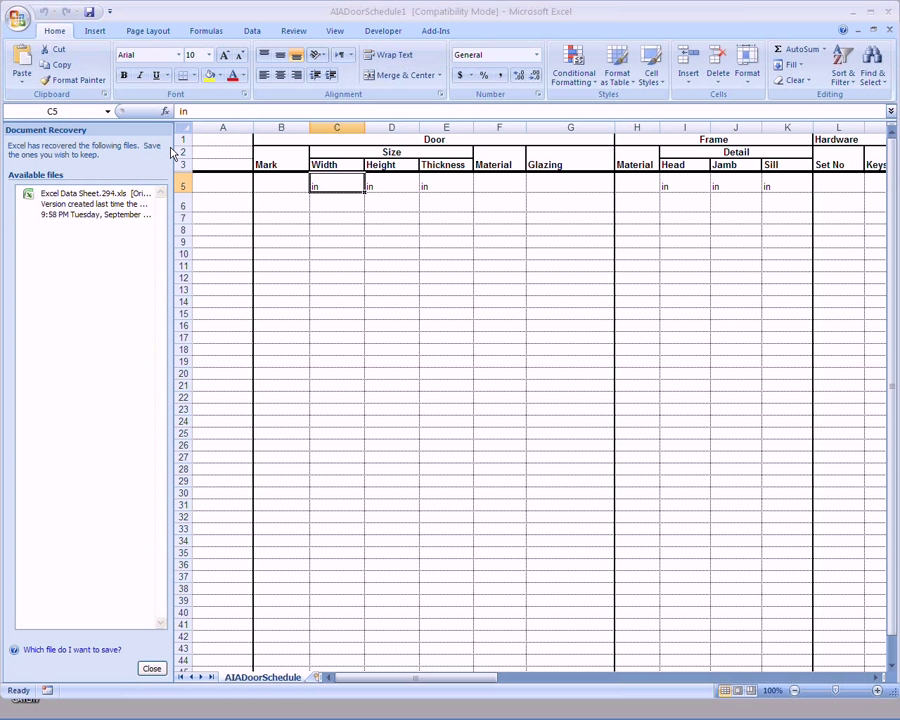
click(151, 668)
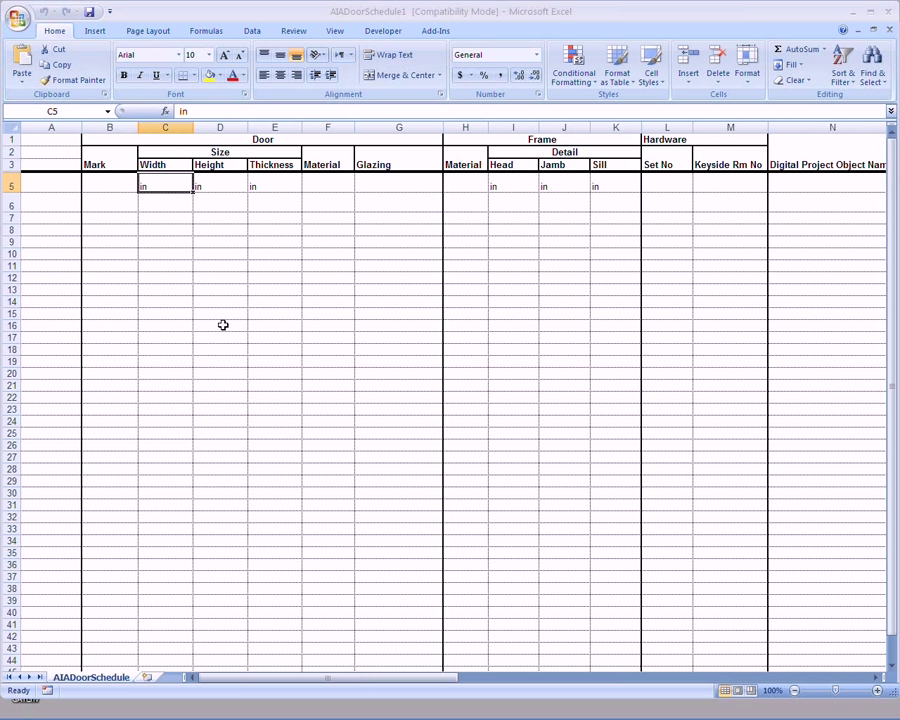
text(m)
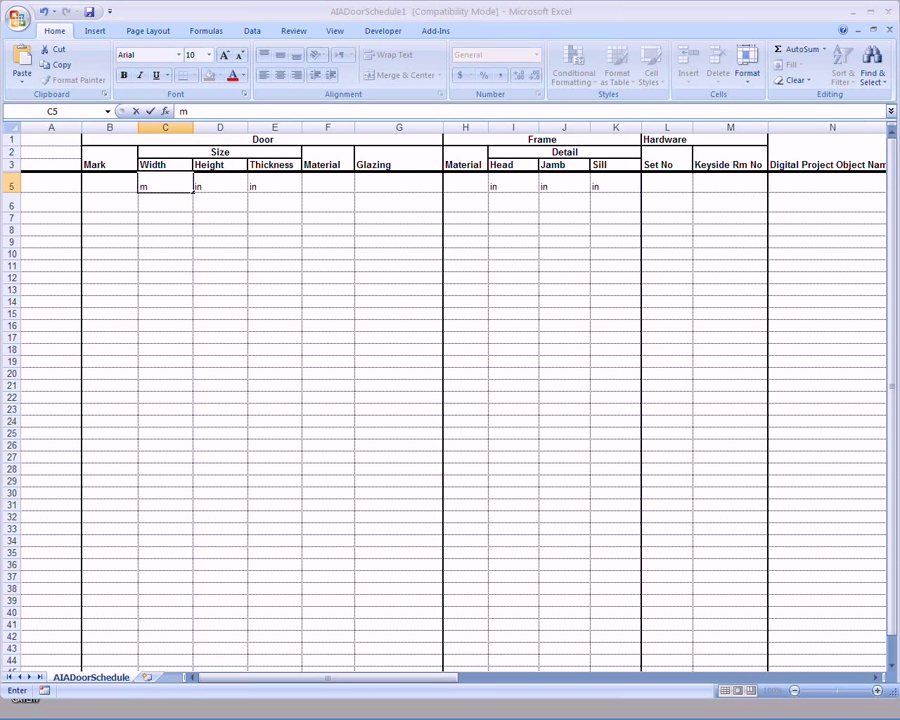
key(Escape)
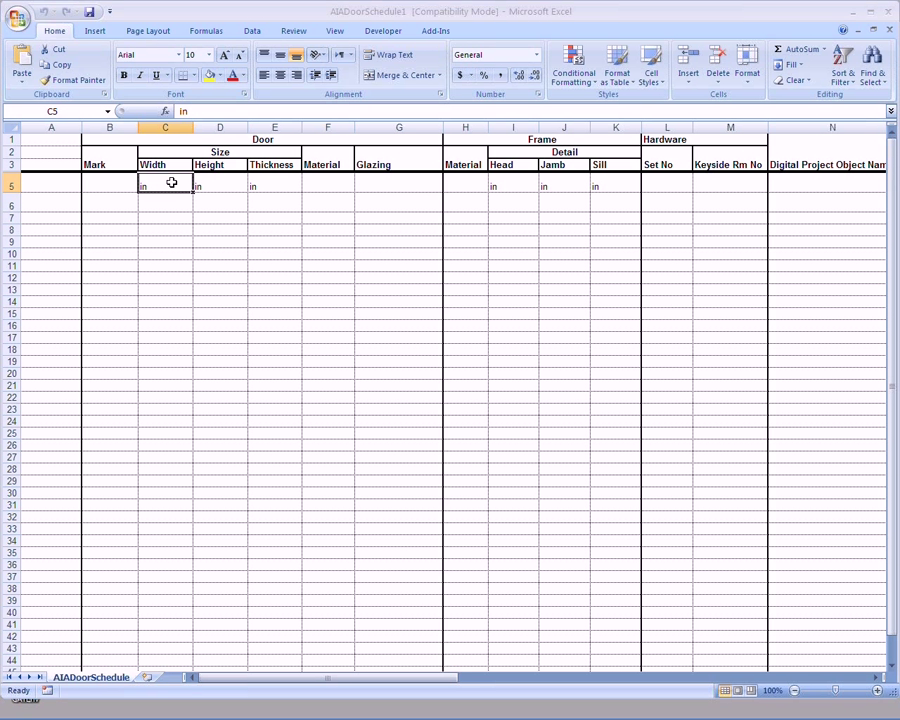
Verify 'in' in C5, E5, I5, J5 and K5, and paste the unit into D5.
drag(172, 182, 274, 185)
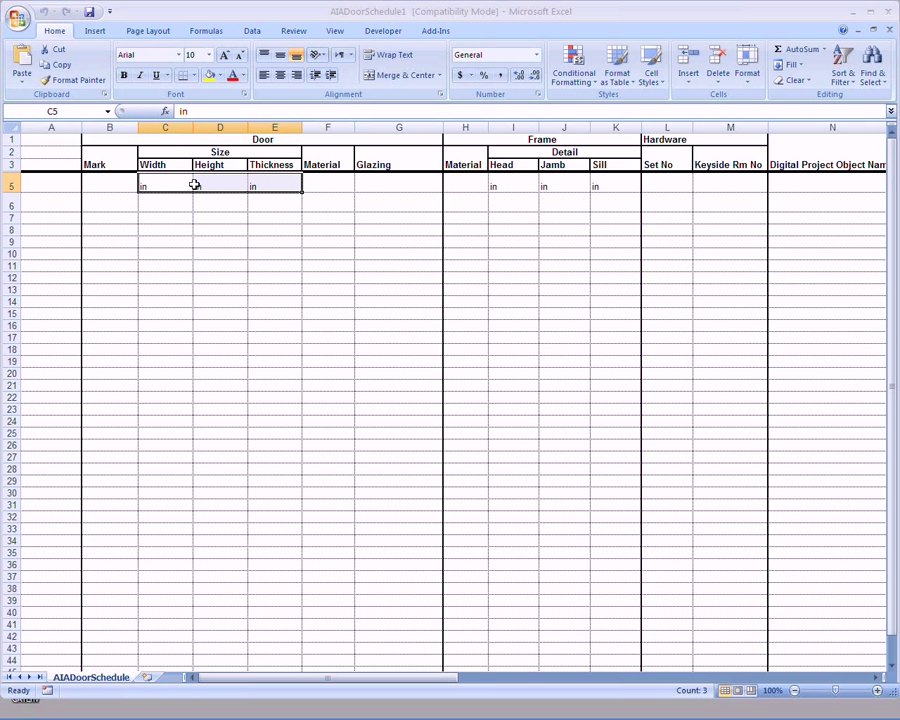
click(188, 184)
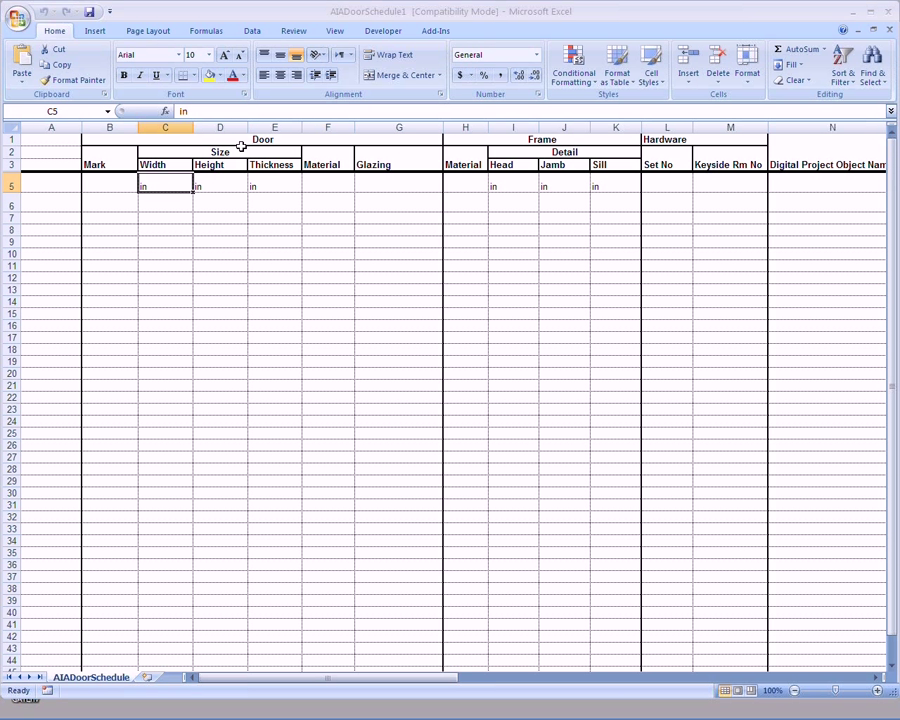
click(282, 185)
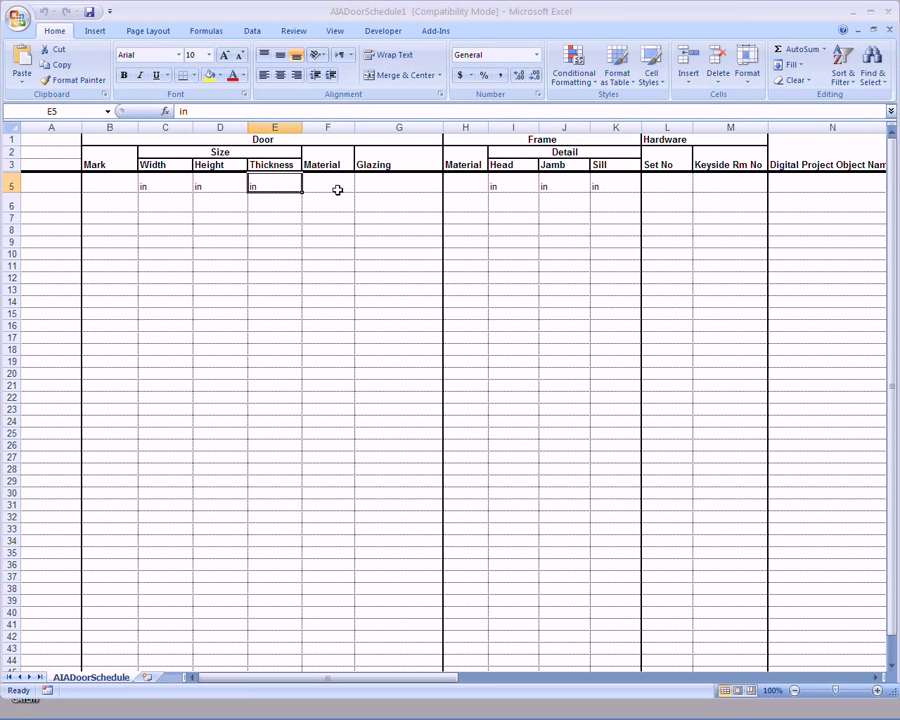
click(520, 185)
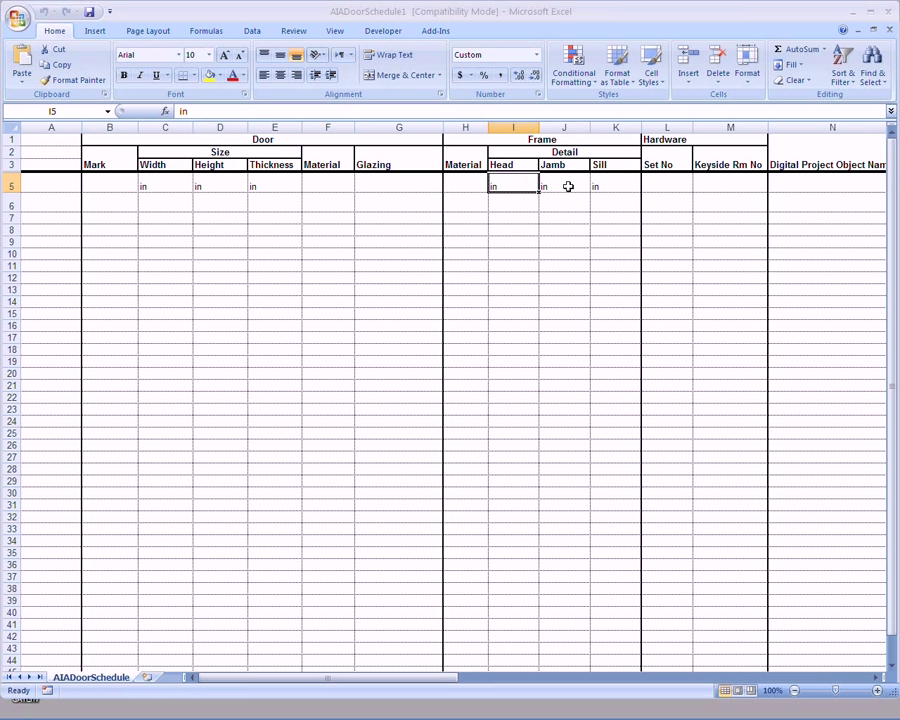
click(567, 186)
click(631, 184)
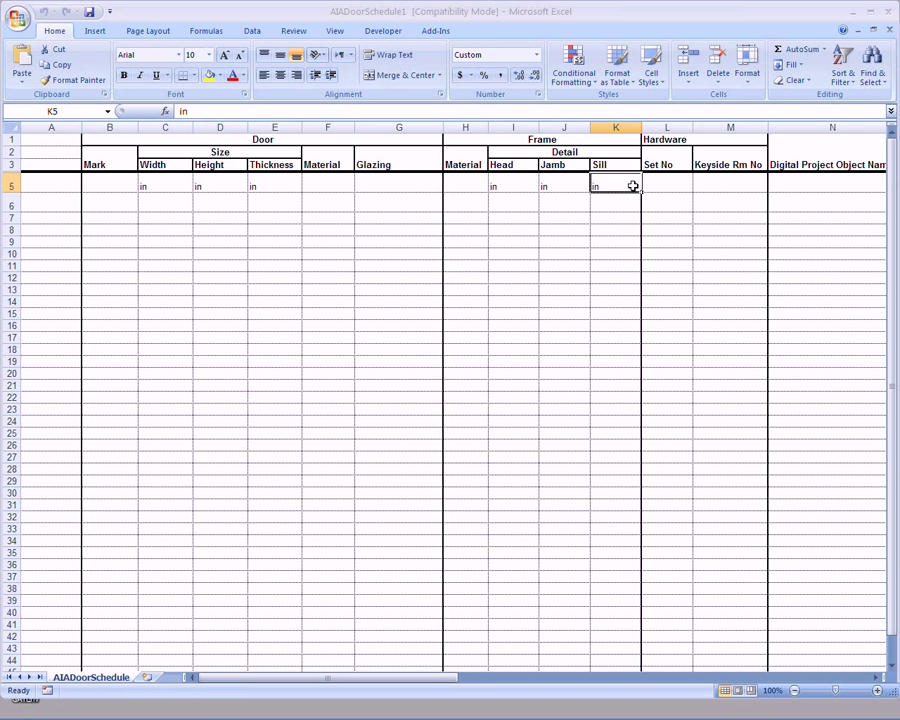
click(196, 185)
key(ctrl+v)
click(165, 185)
Start Save As with F12 and set the type to Excel 97-2003 Template (*.xlt).
click(277, 185)
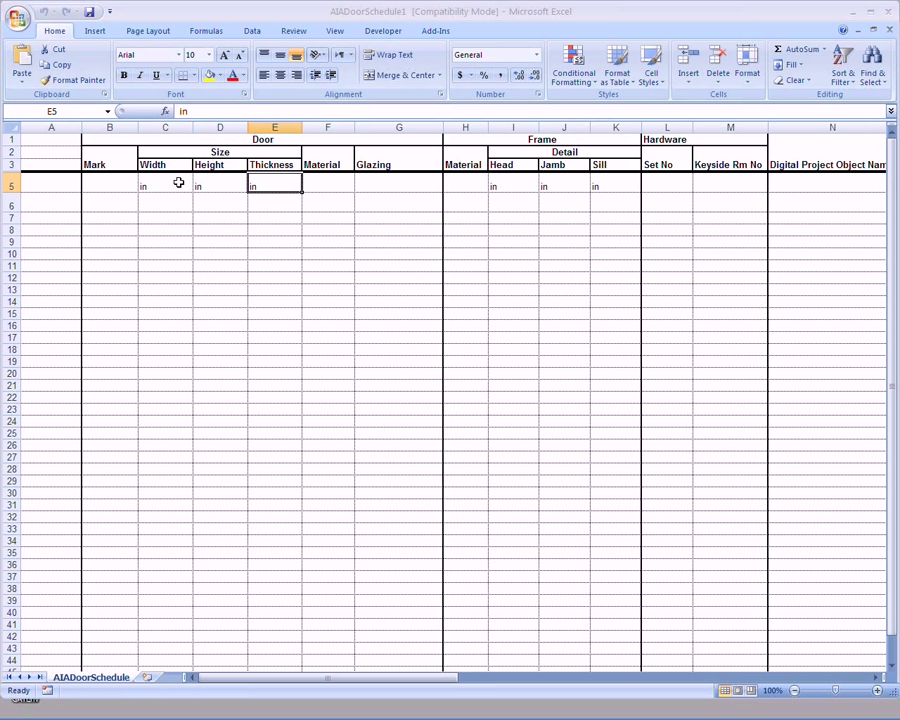
click(16, 19)
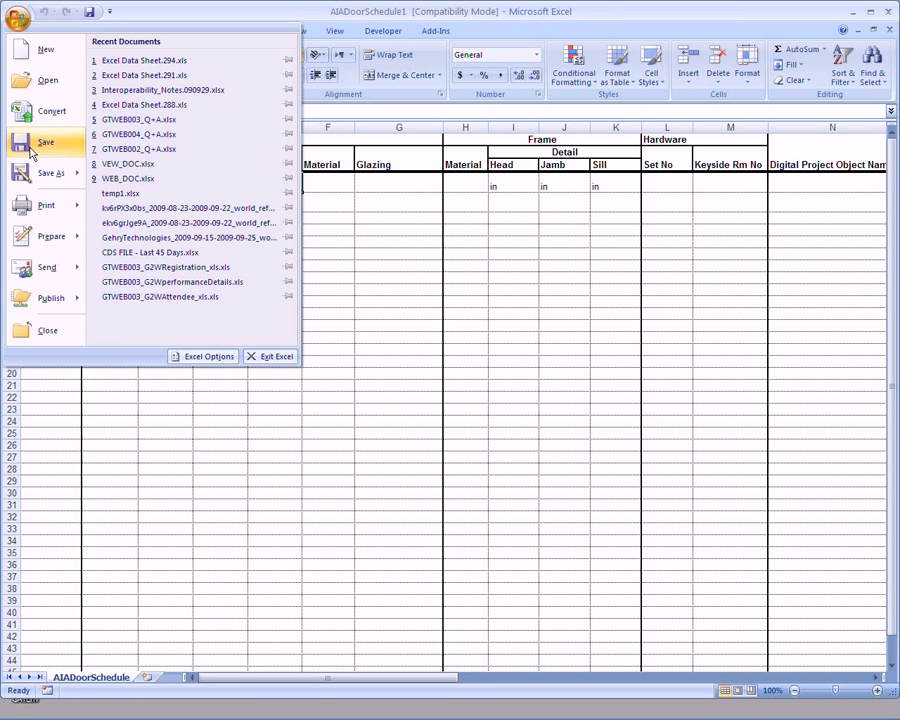
key(Escape)
key(F12)
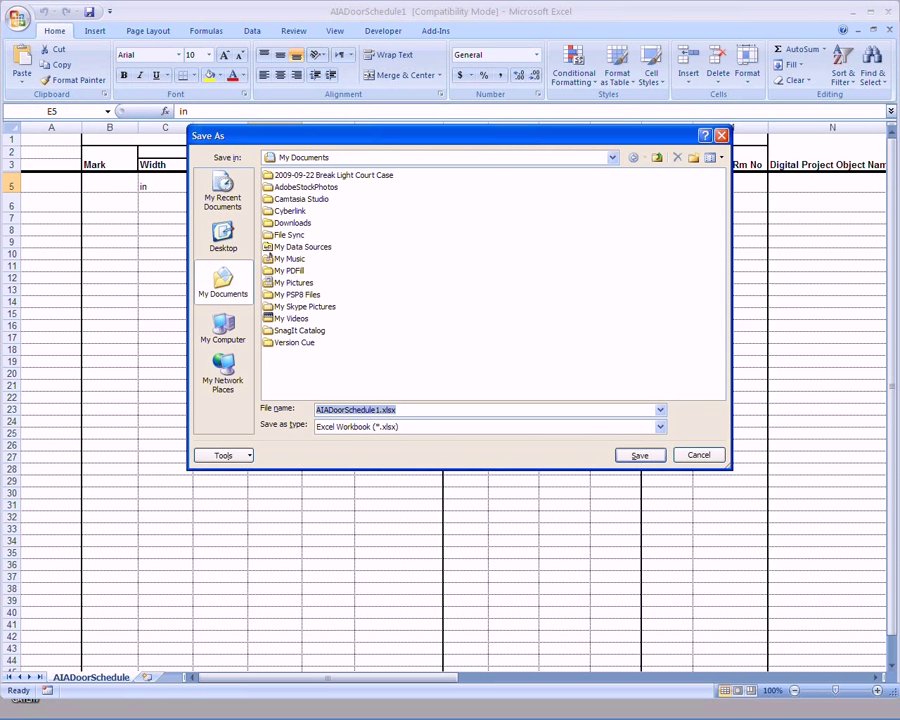
click(415, 427)
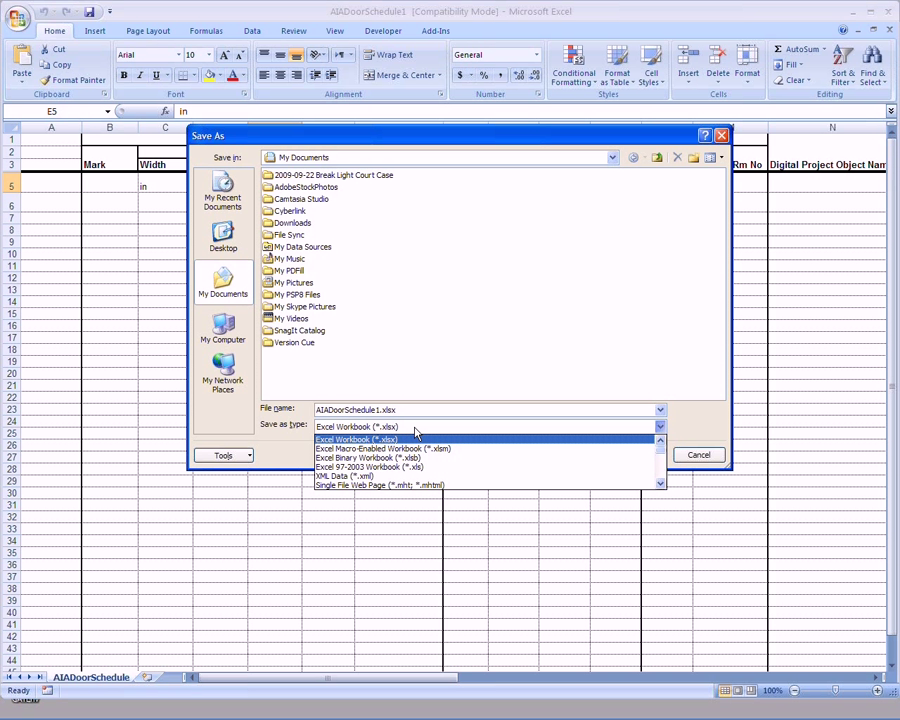
scroll(420, 468, down, 3)
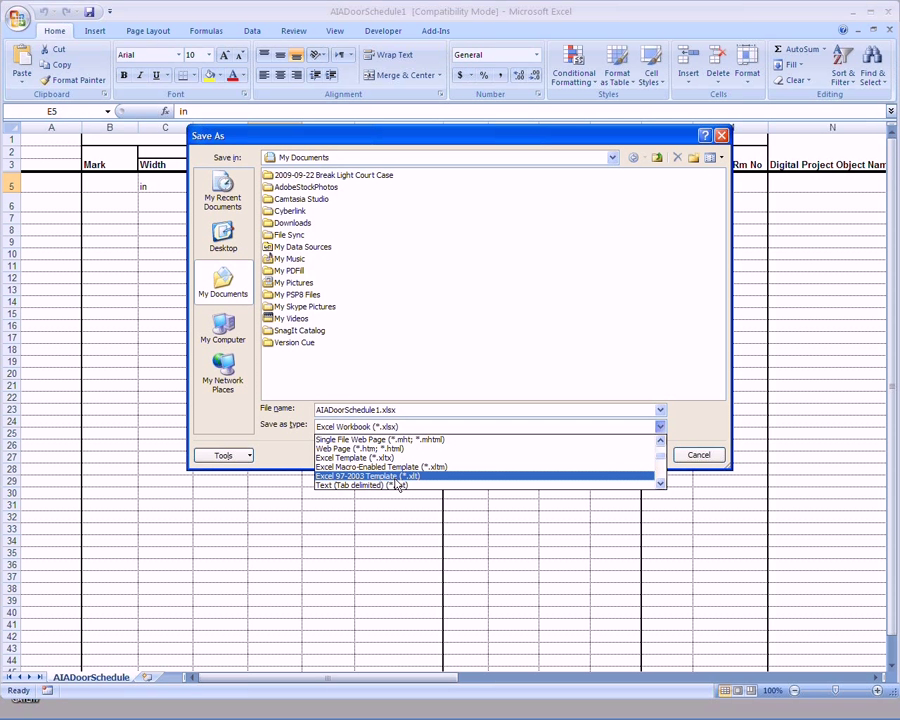
click(396, 477)
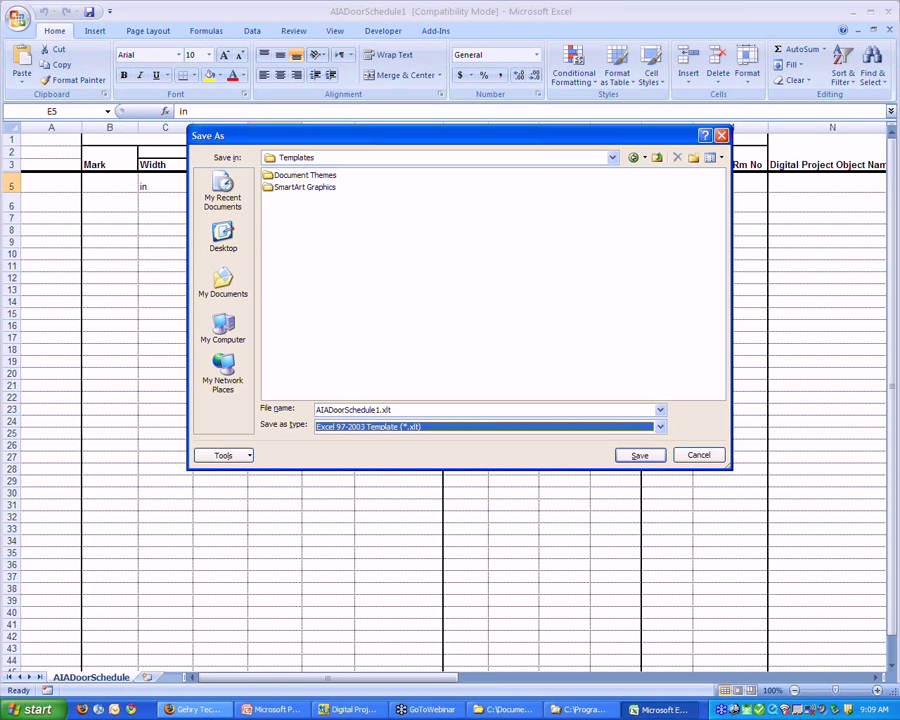
Point the Save As dialog at the DataSheets folder using the path copied from Explorer.
click(583, 709)
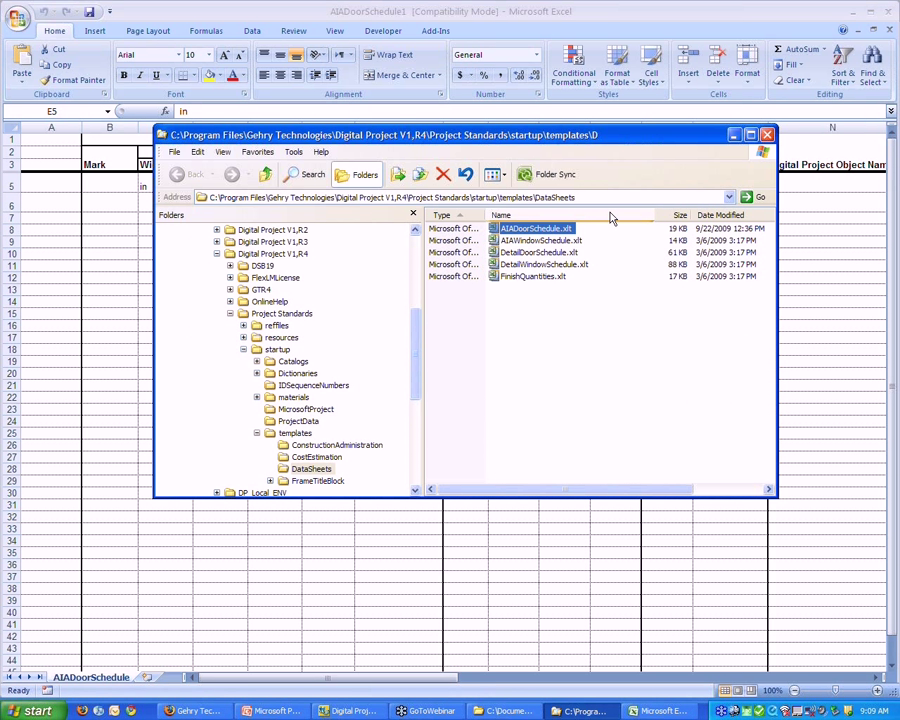
click(529, 197)
key(ctrl+c)
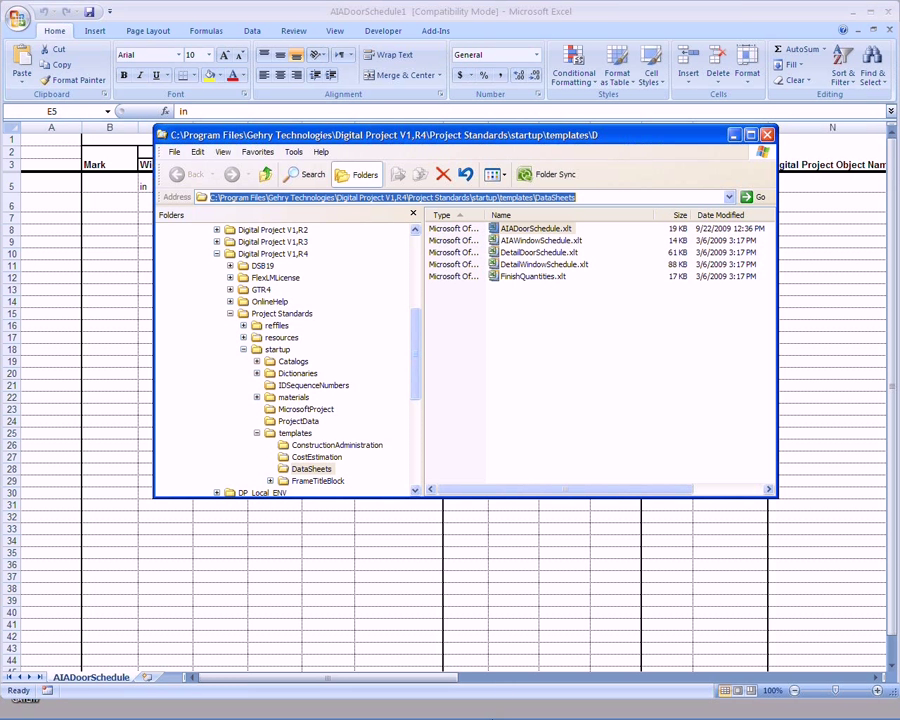
mouse_move(426, 714)
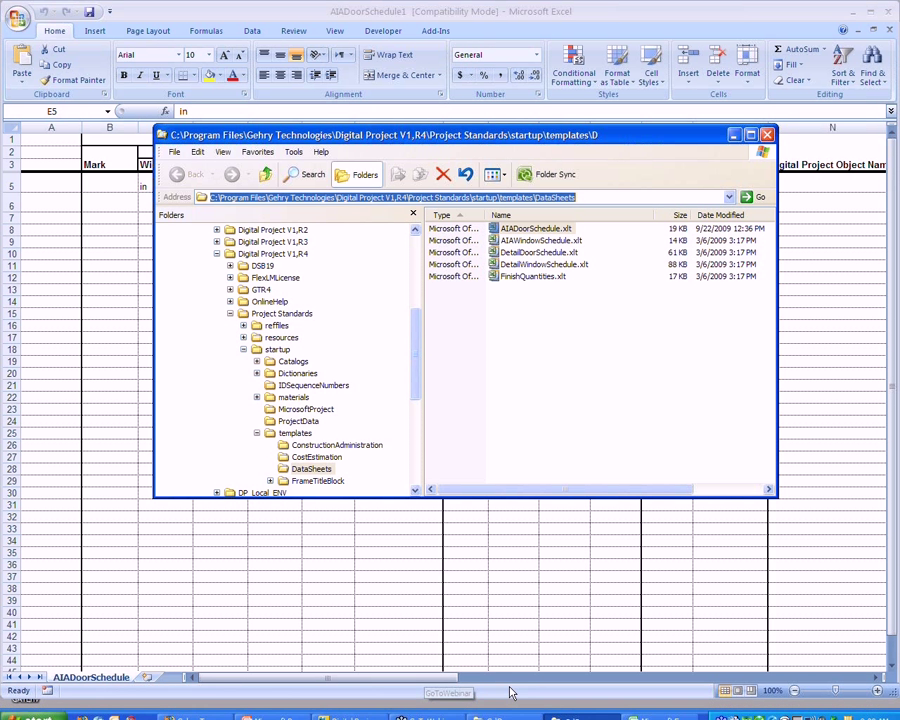
click(538, 653)
click(412, 408)
double_click(412, 408)
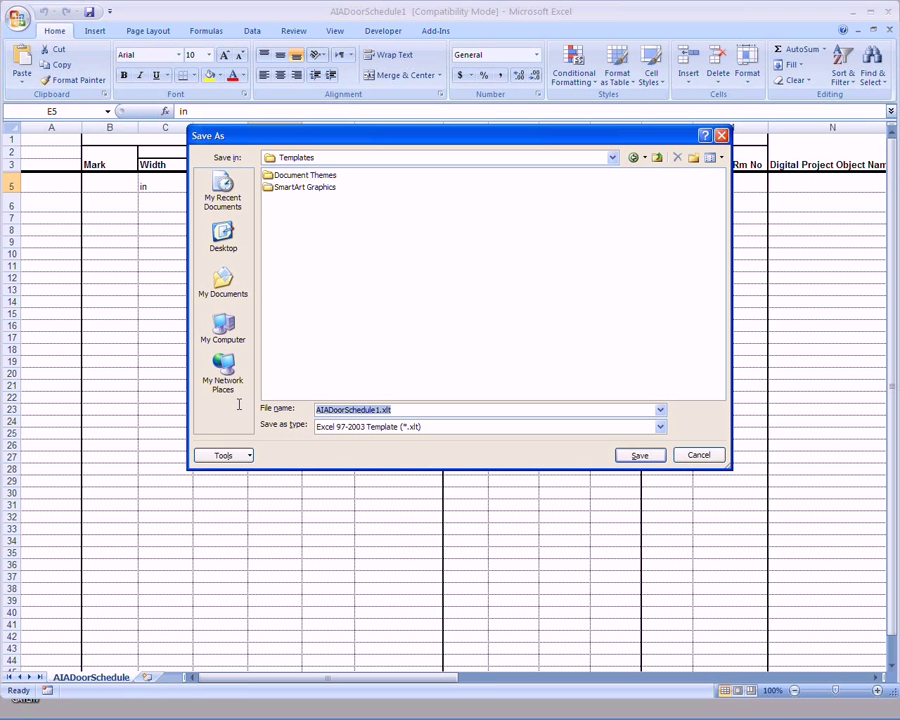
key(ctrl+v)
key(Return)
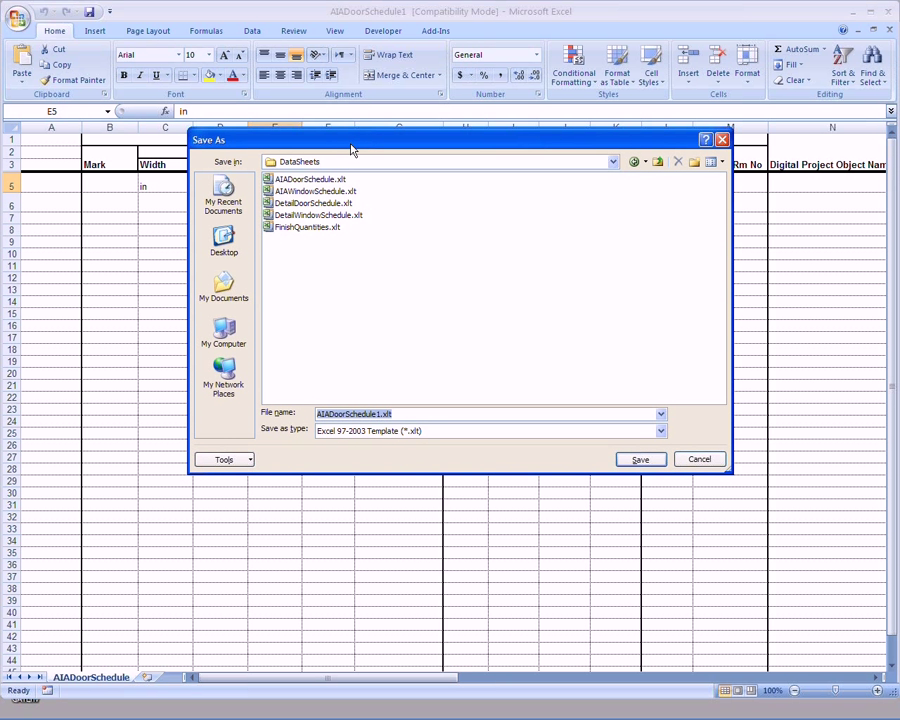
Choose AIADoorSchedule.xlt to overwrite, then decline the replace prompt and cancel the save.
drag(350, 146, 354, 177)
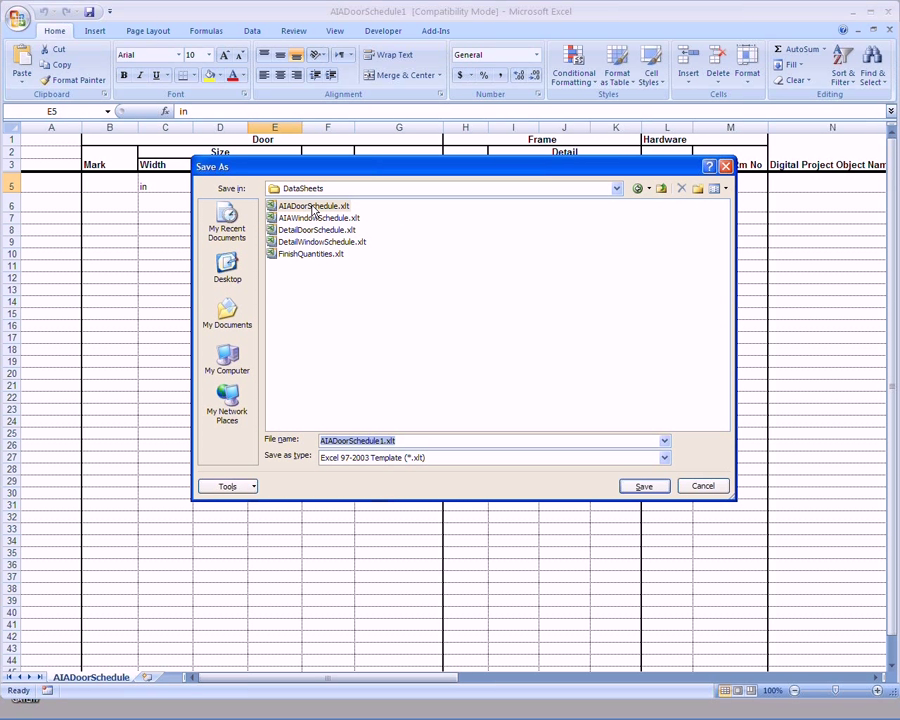
click(314, 207)
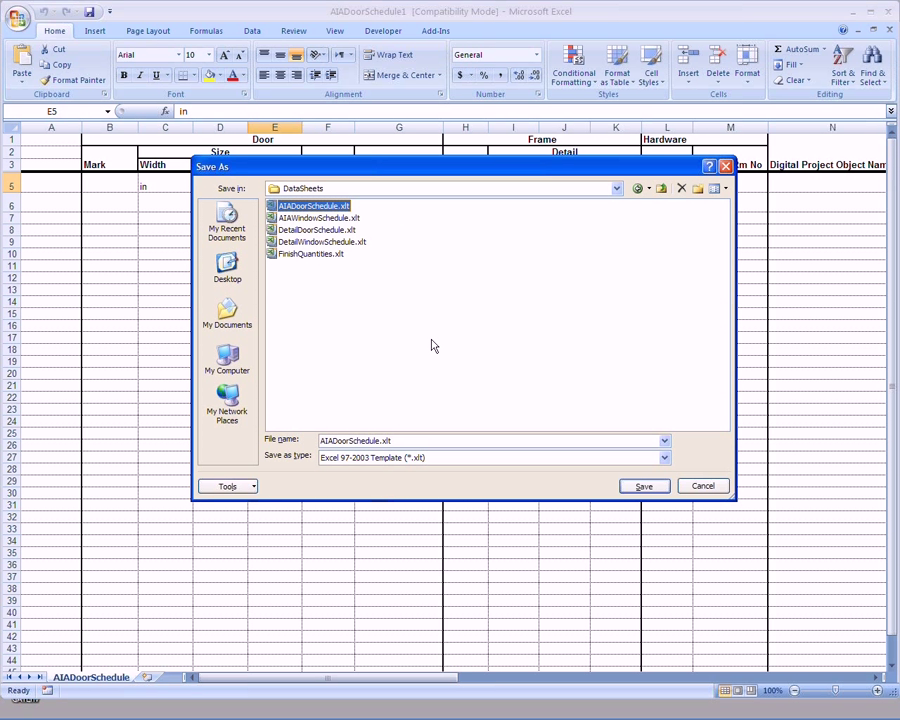
click(650, 488)
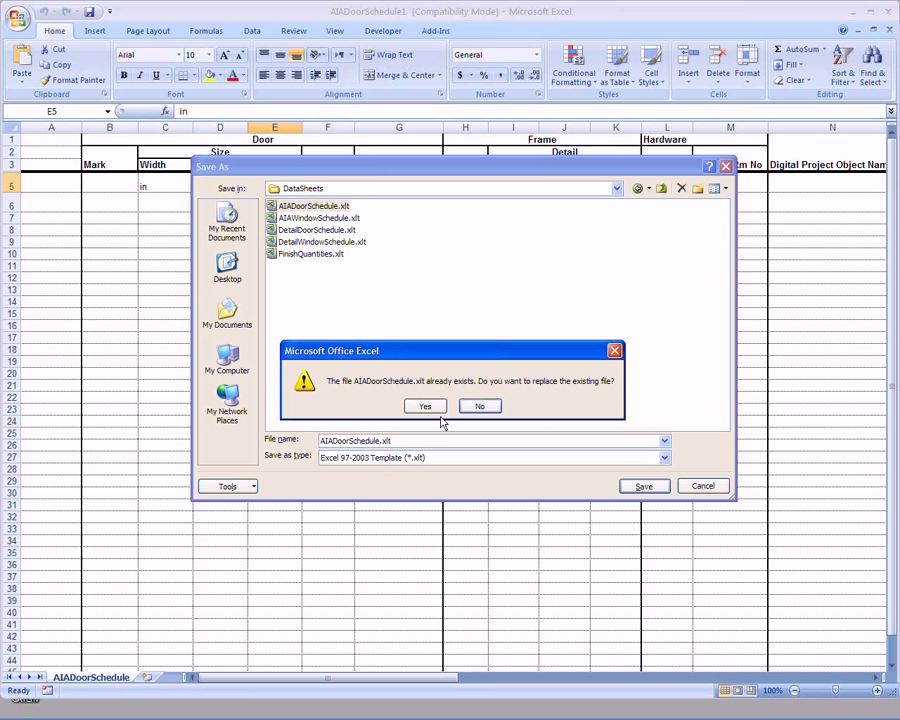
click(614, 351)
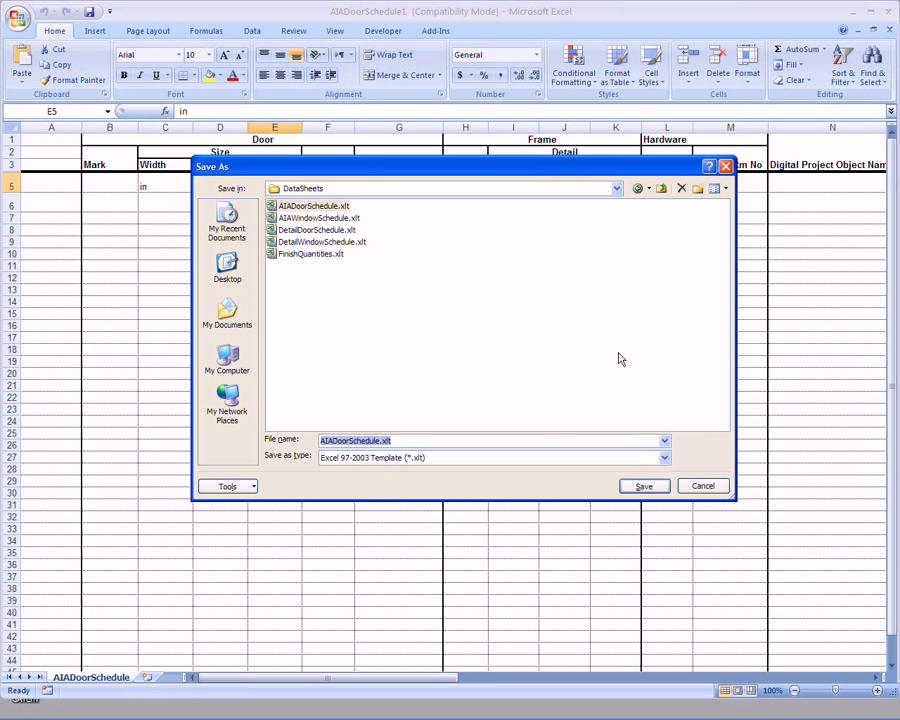
click(692, 487)
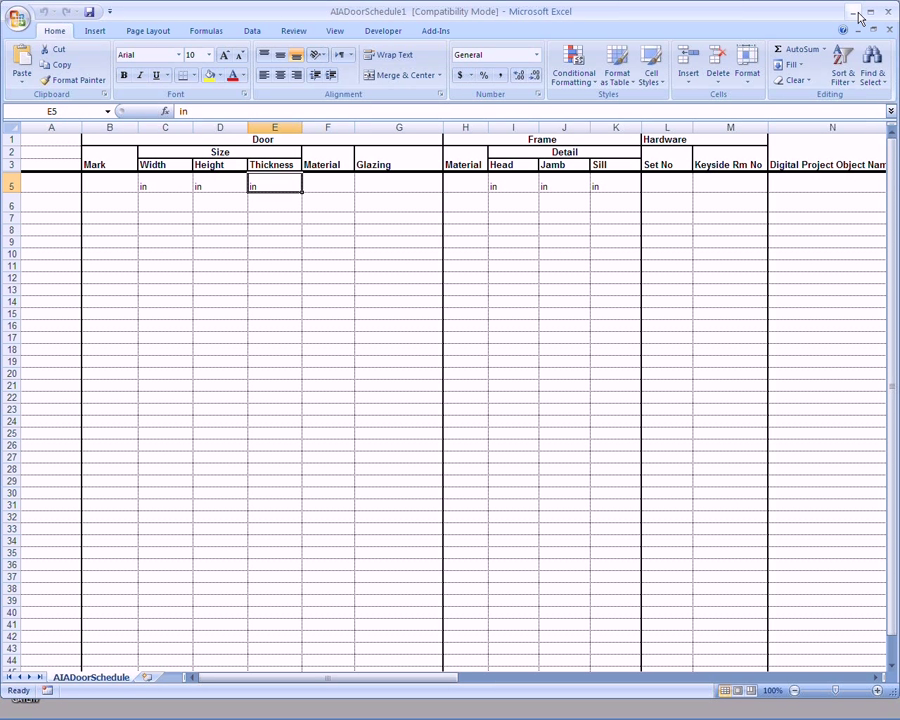